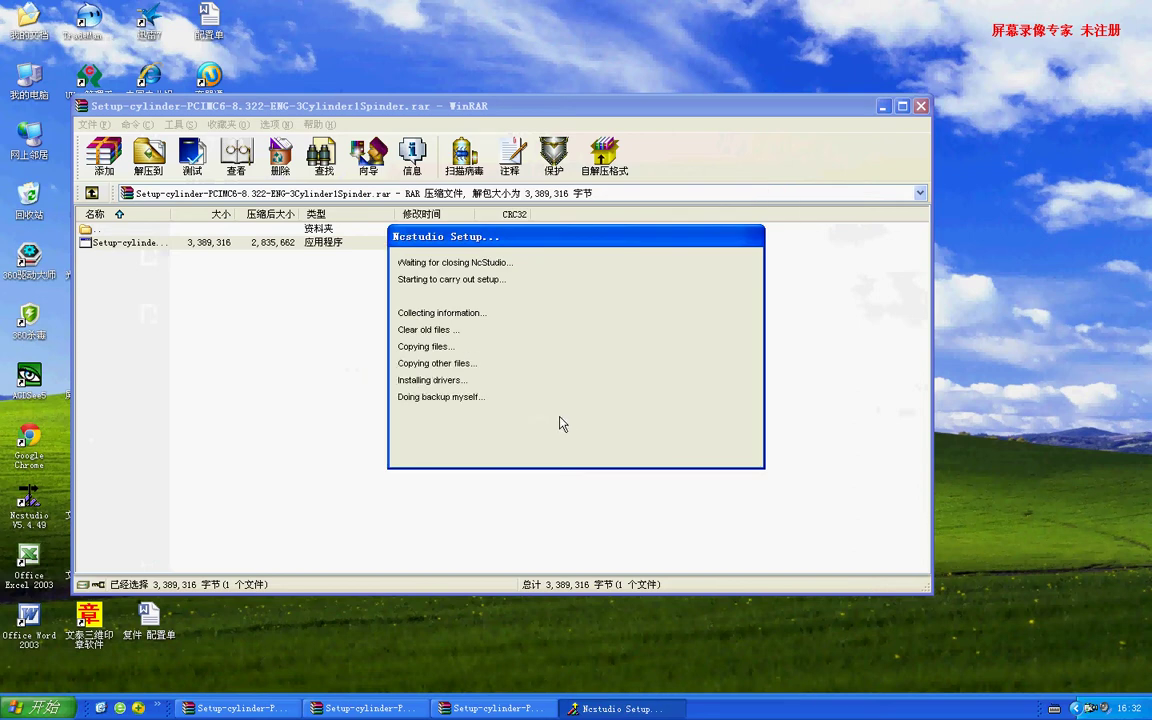
# Decline the computer shutdown at the end of the Ncstudio setup and minimize the archive window
pyautogui.click(602, 375)
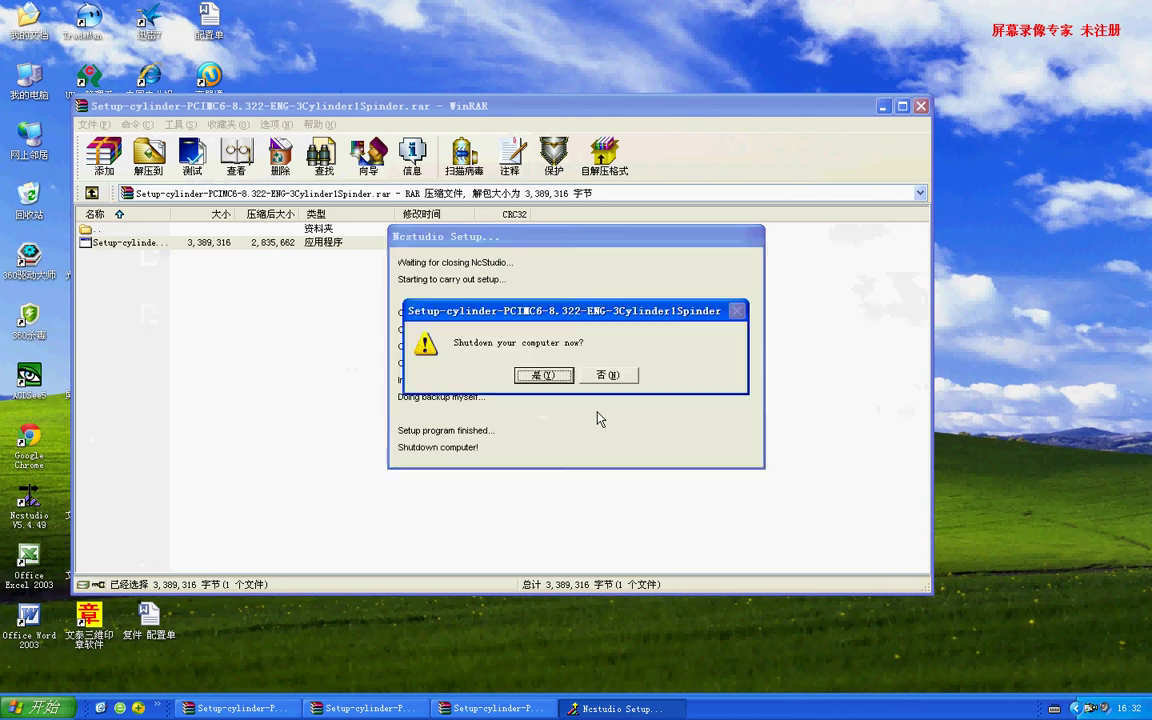
pyautogui.click(604, 375)
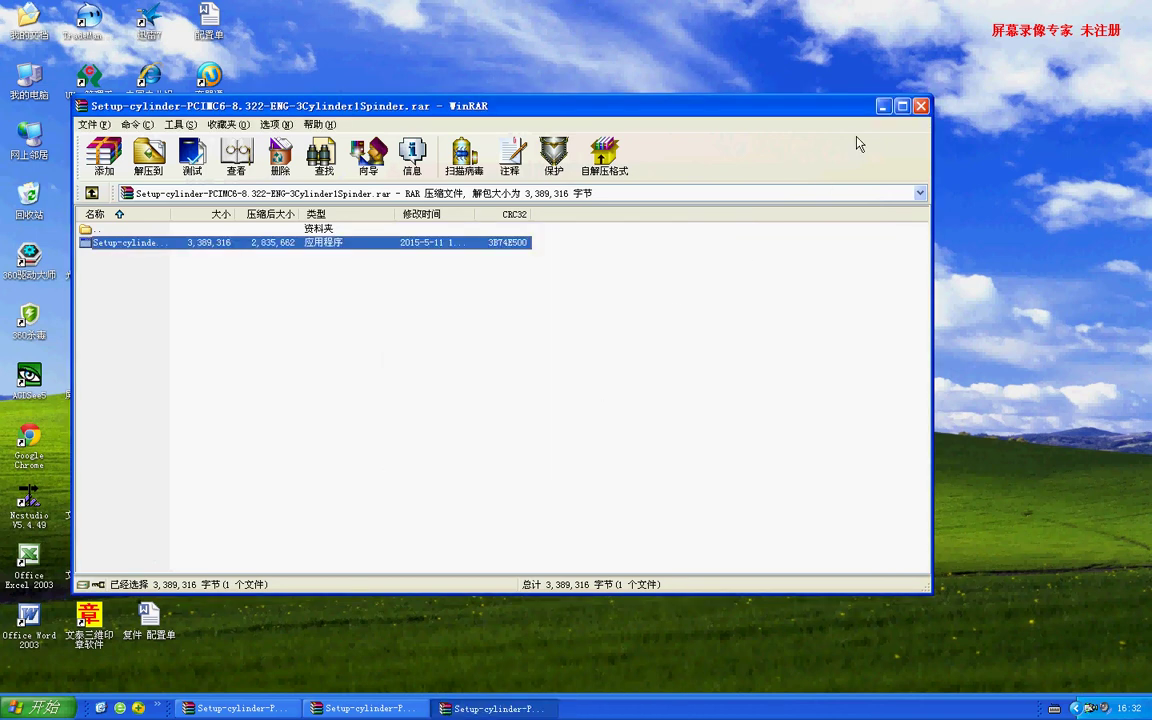
pyautogui.click(880, 106)
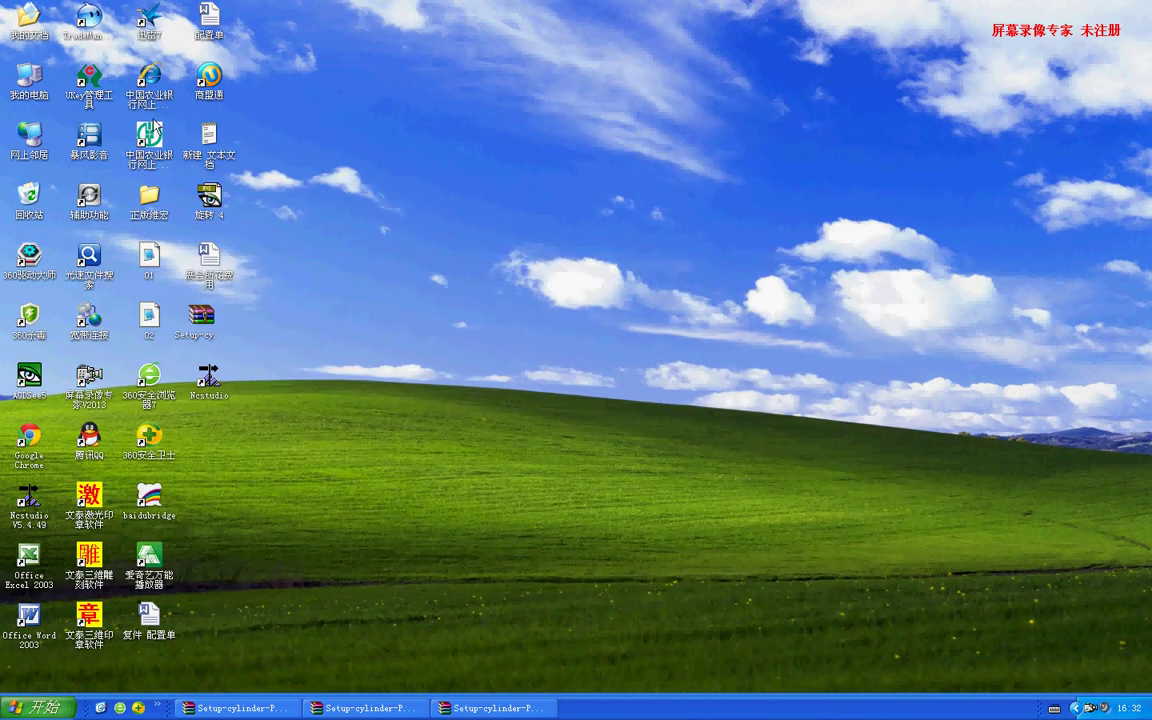
# Open Device Manager in Computer Management and scan the computer for hardware changes
pyautogui.rightClick(28, 80)
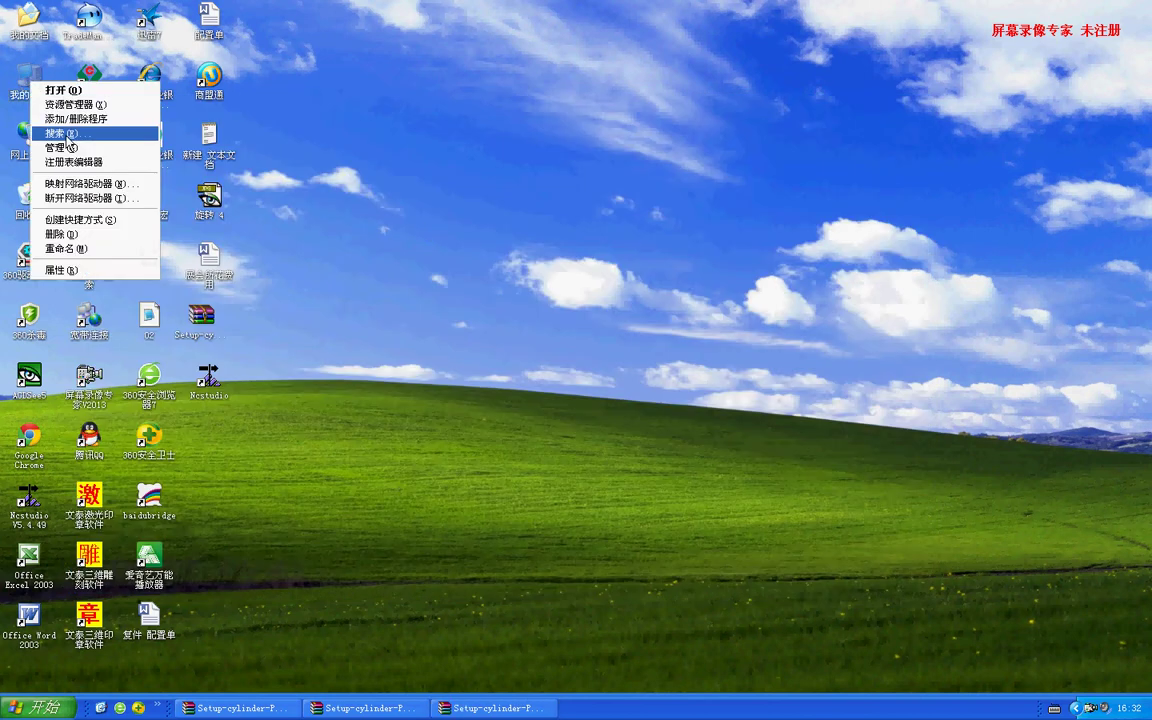
pyautogui.click(63, 144)
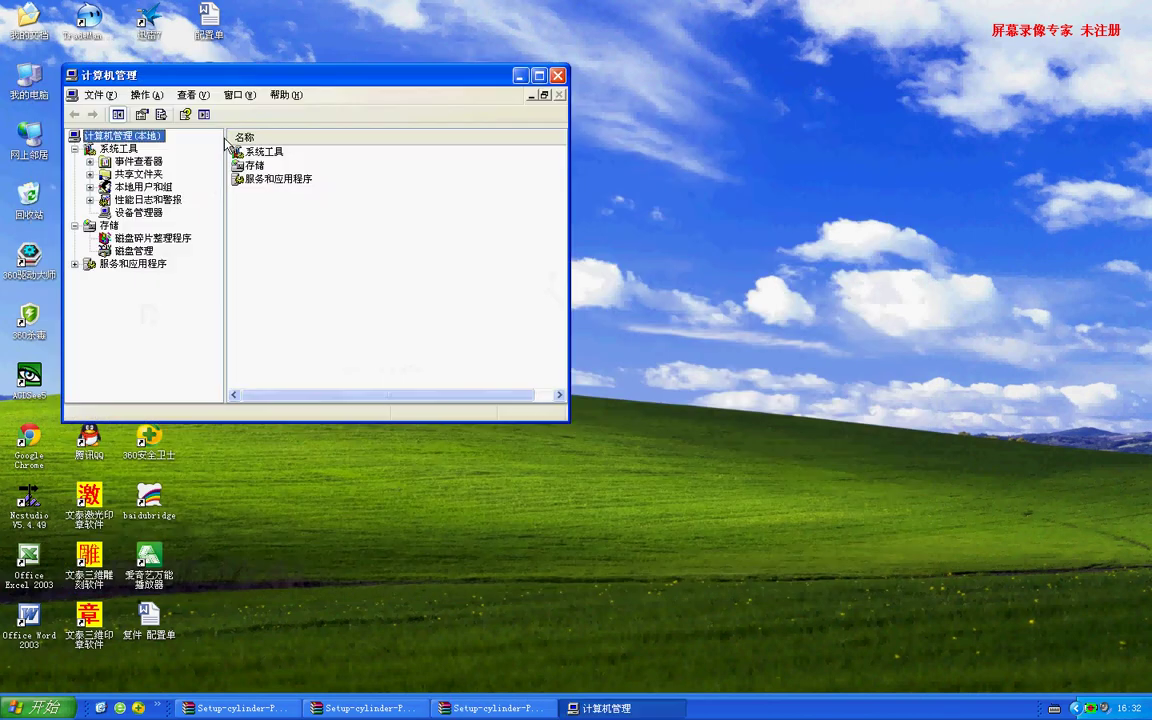
pyautogui.click(130, 212)
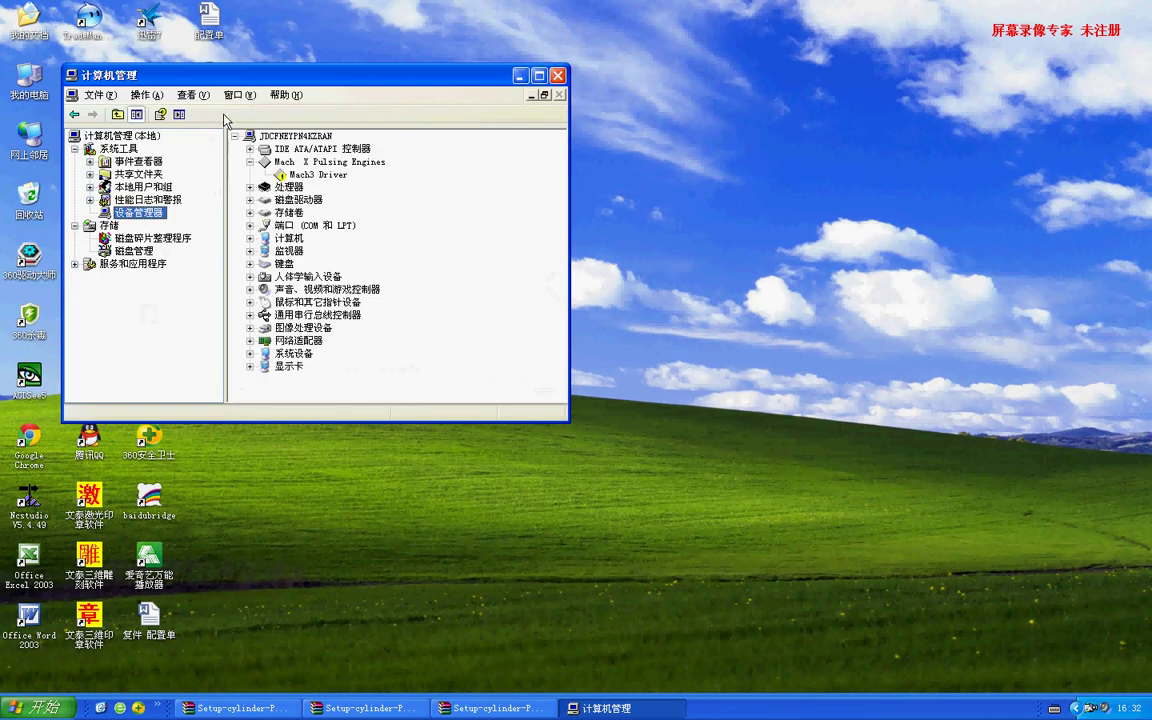
pyautogui.click(252, 136)
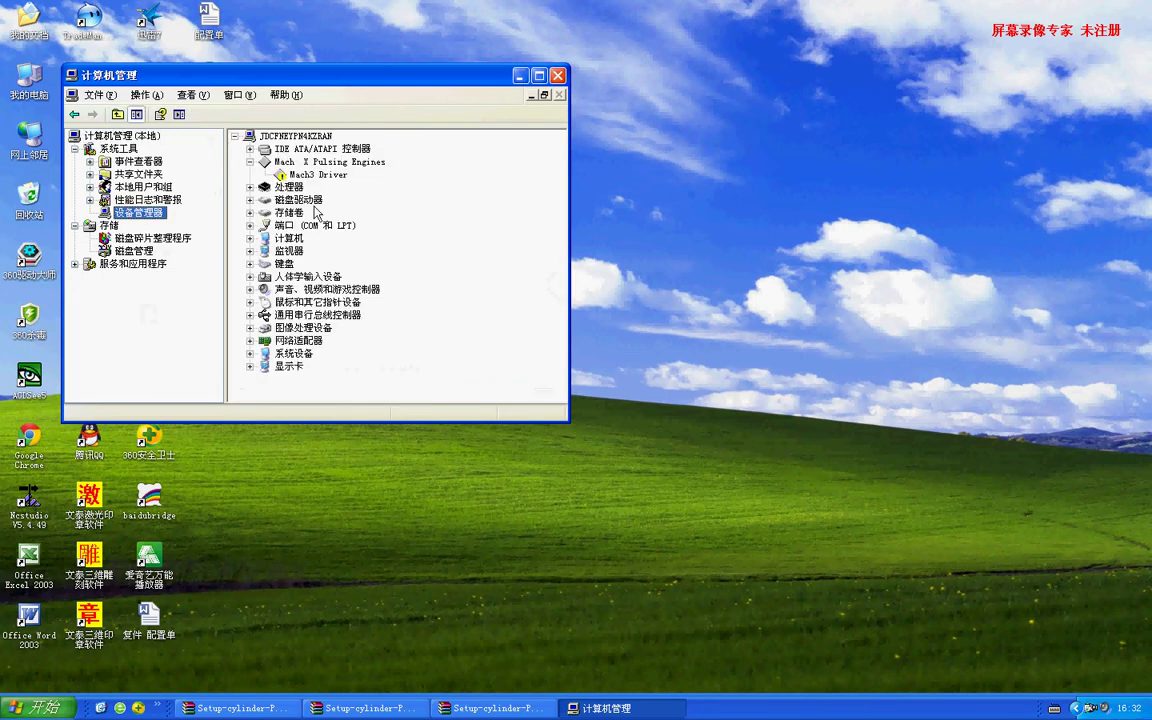
pyautogui.click(228, 114)
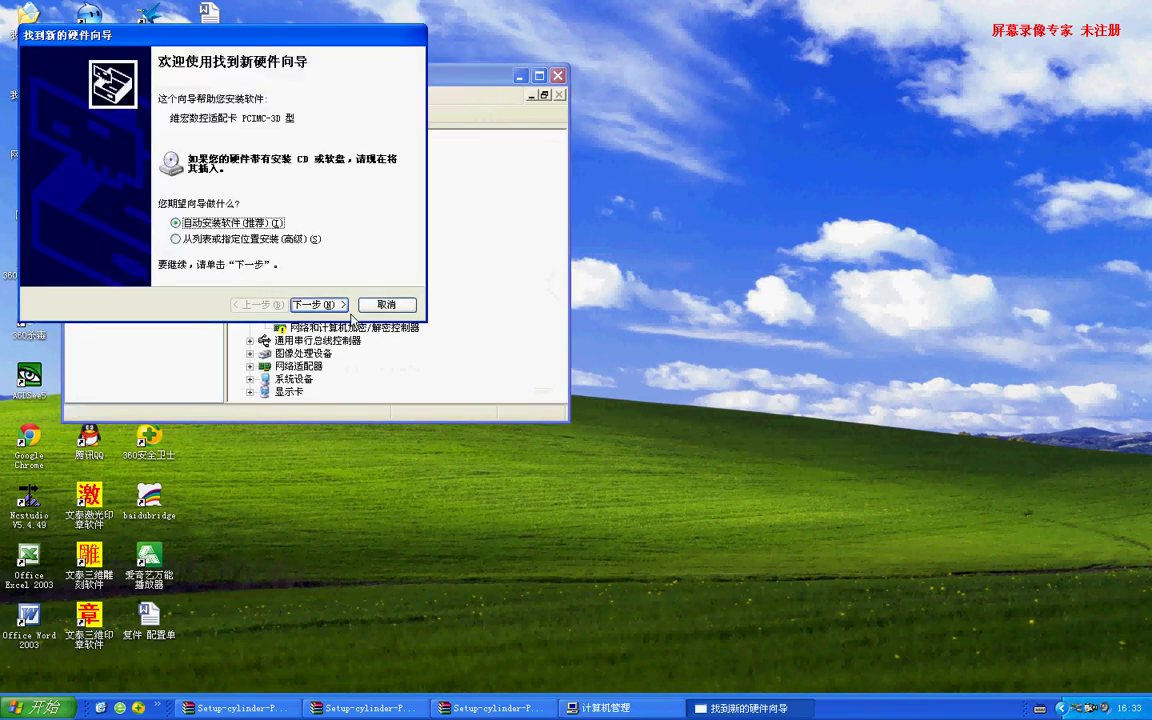
# Install the WeiHong CNC Adaptor PCIMC-6A driver automatically through the new hardware wizard, then minimize Computer Management
pyautogui.click(317, 306)
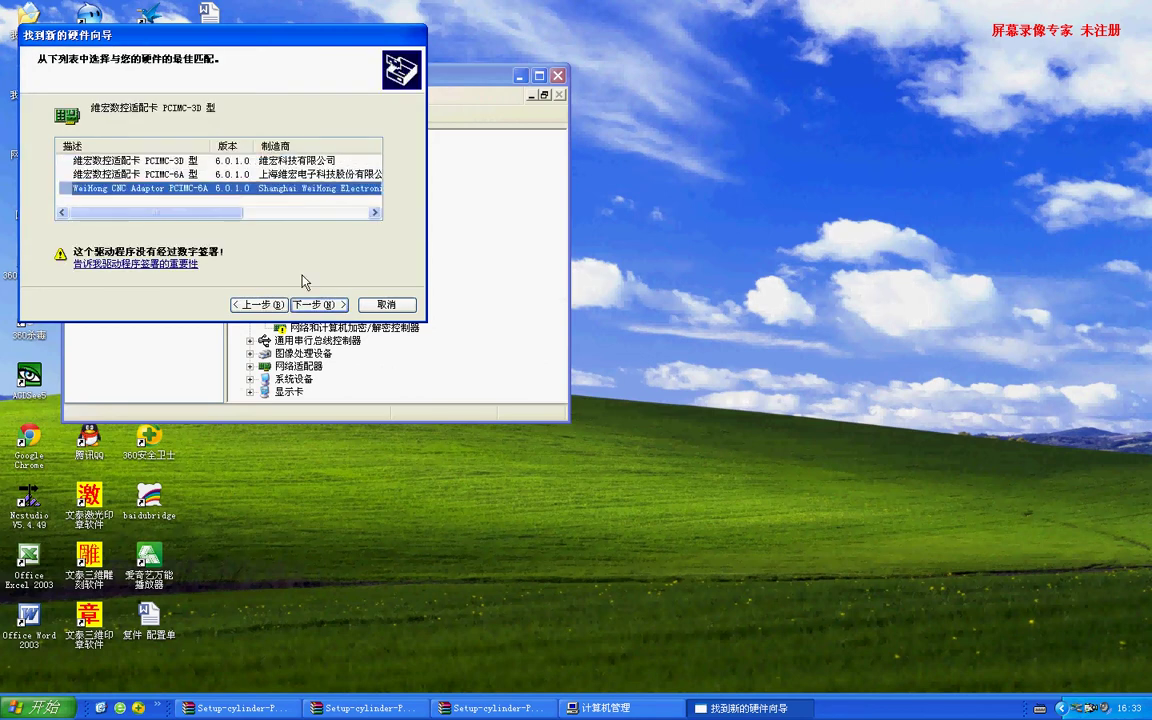
pyautogui.click(319, 304)
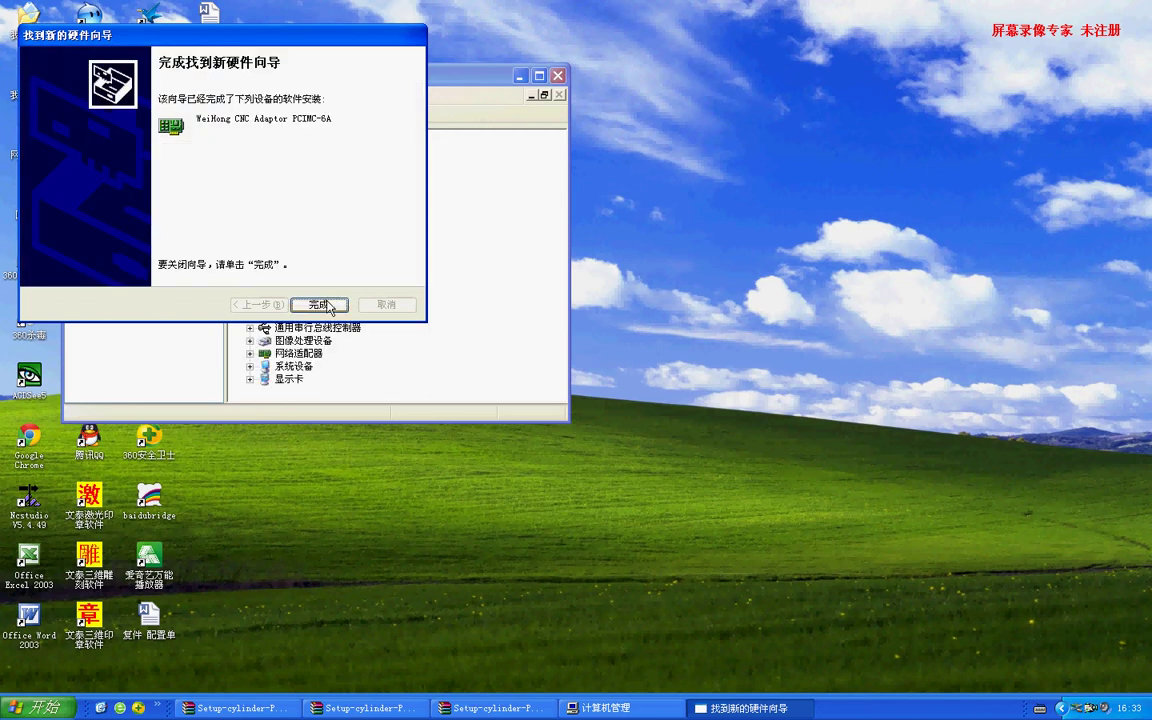
pyautogui.click(318, 304)
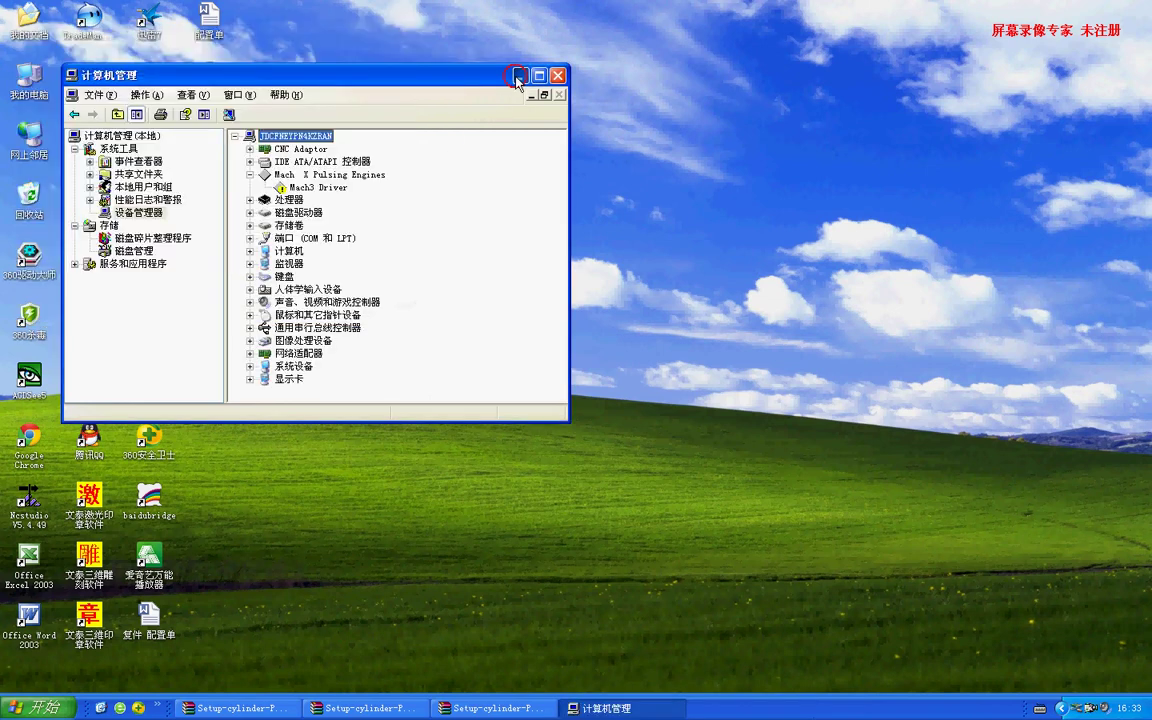
pyautogui.click(517, 76)
# Launch NcStudio with the 2Cylinder1Converter config, accepting the new config and dismissing the Back to Mechanical Origin dialog
pyautogui.doubleClick(209, 398)
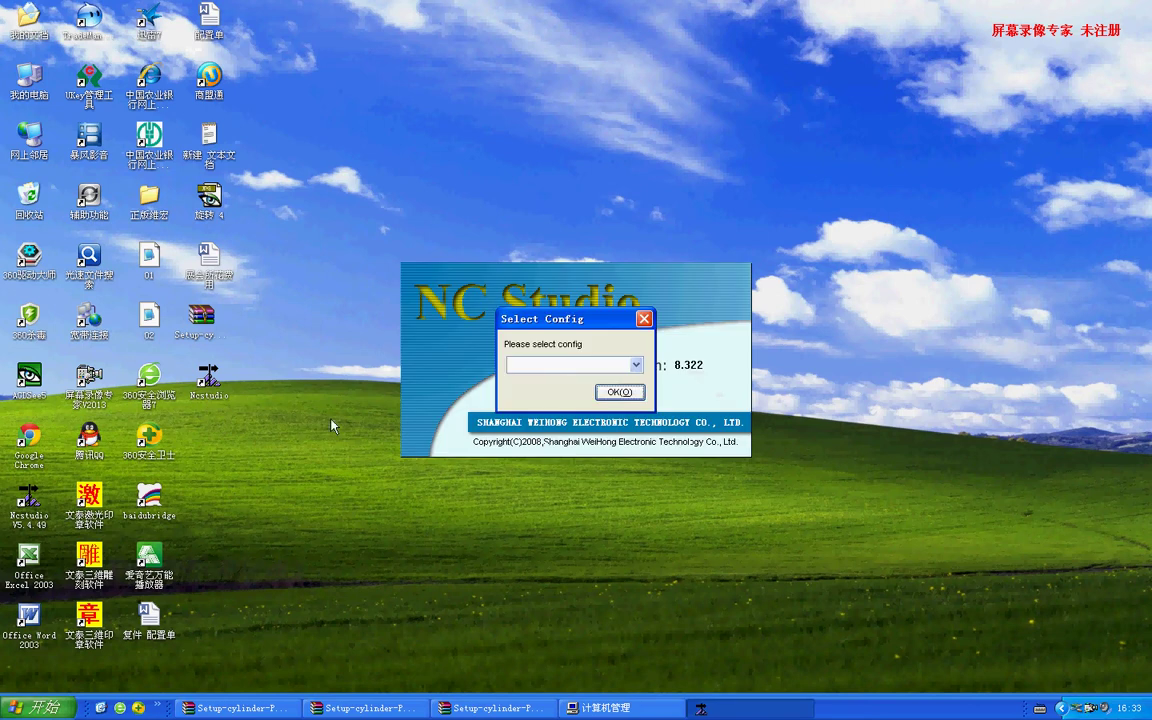
pyautogui.click(634, 366)
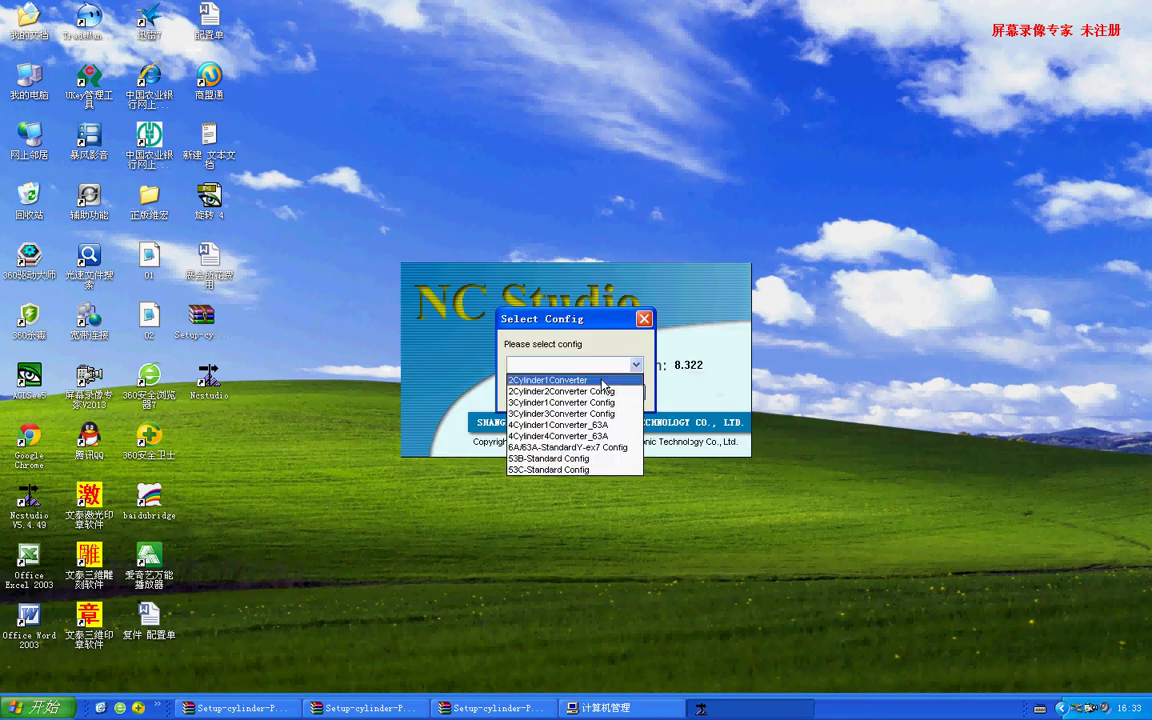
pyautogui.click(558, 380)
pyautogui.click(609, 391)
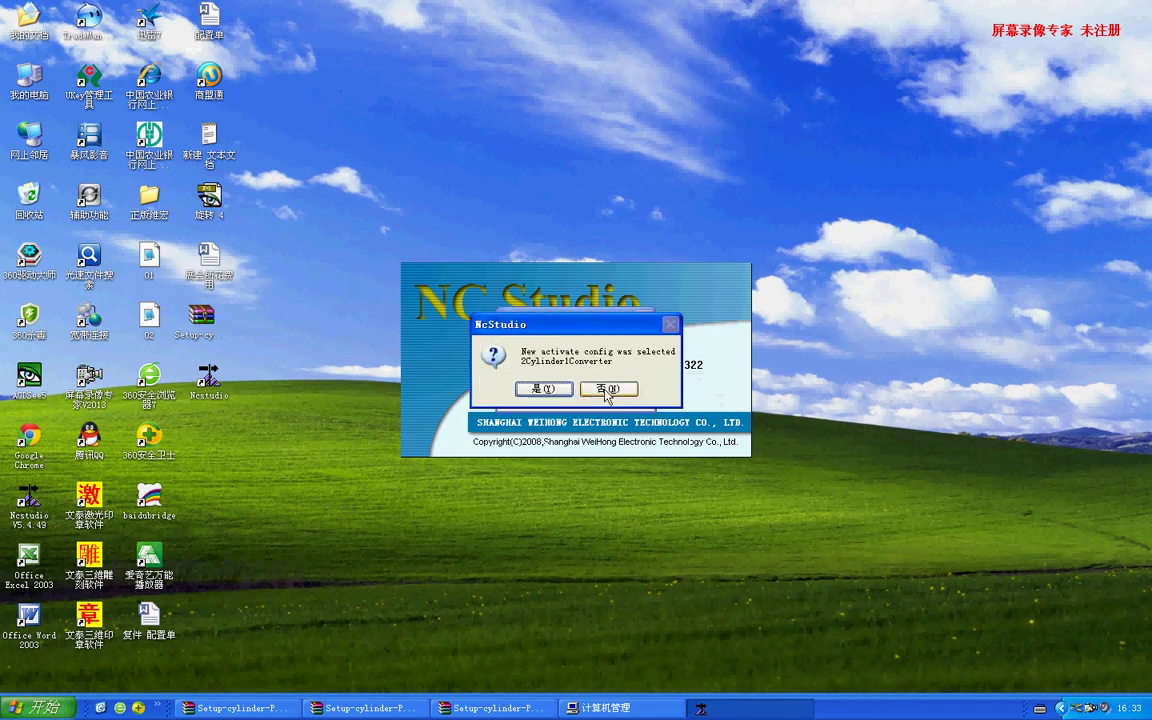
pyautogui.click(532, 391)
pyautogui.click(569, 397)
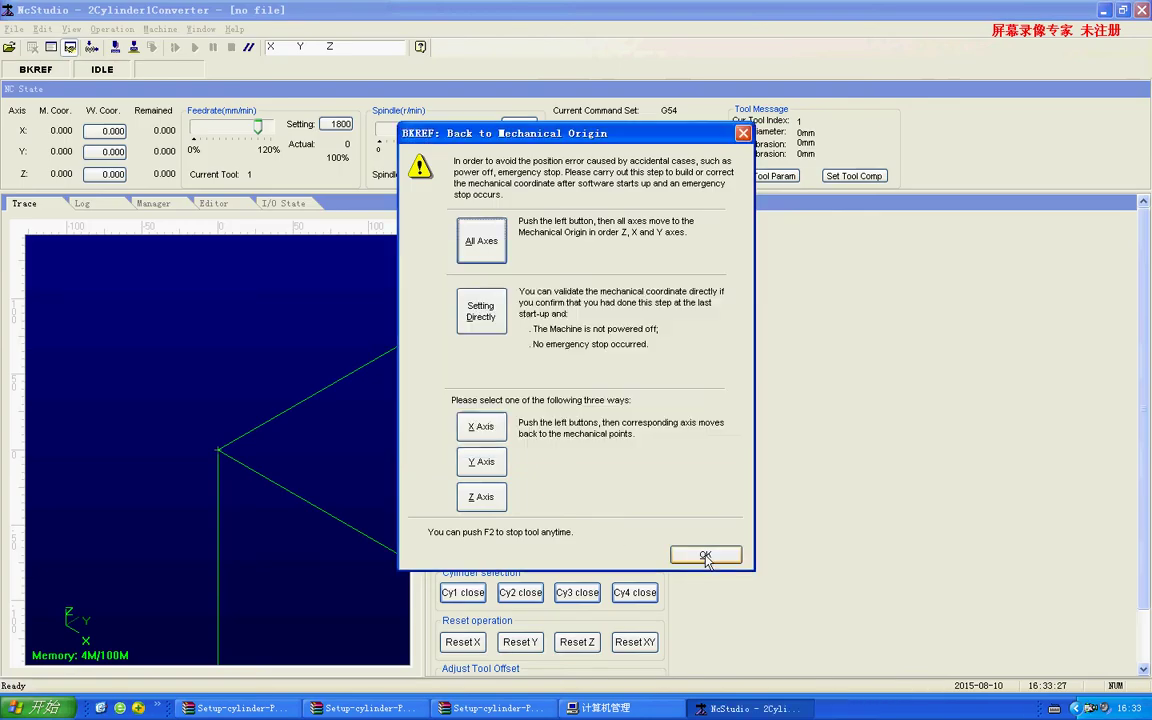
pyautogui.click(705, 556)
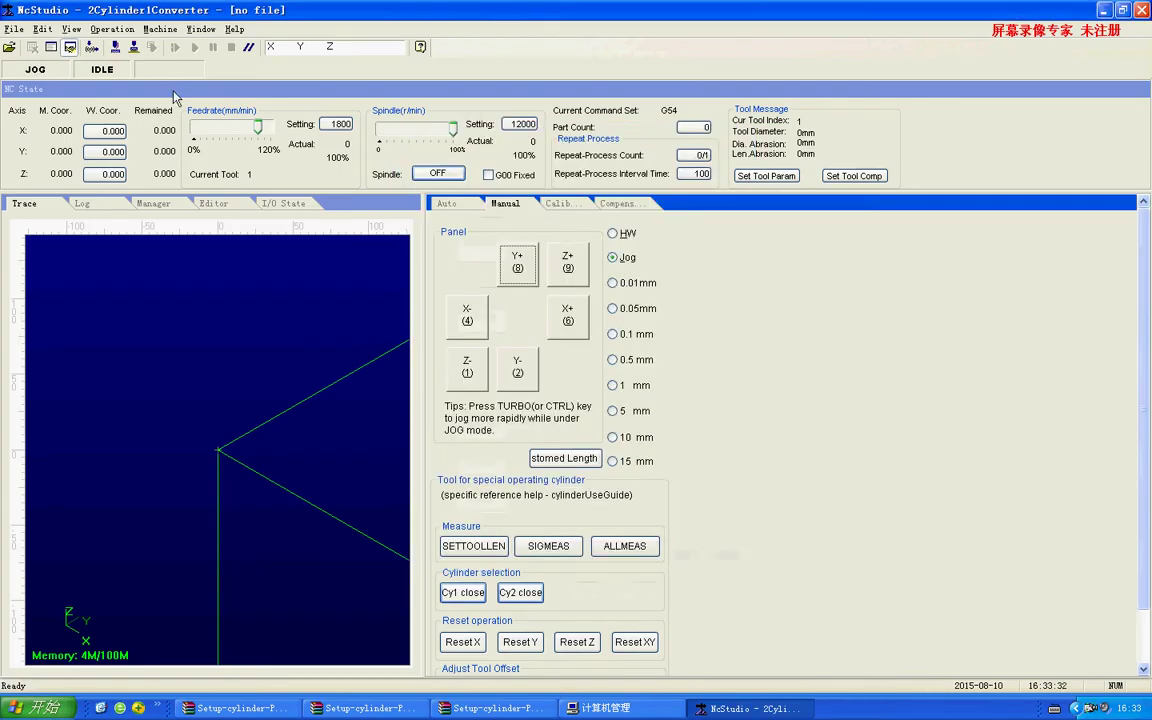
# Open the machine parameter settings and unlock the manufacturer parameters by entering the manufacturer password
pyautogui.click(158, 30)
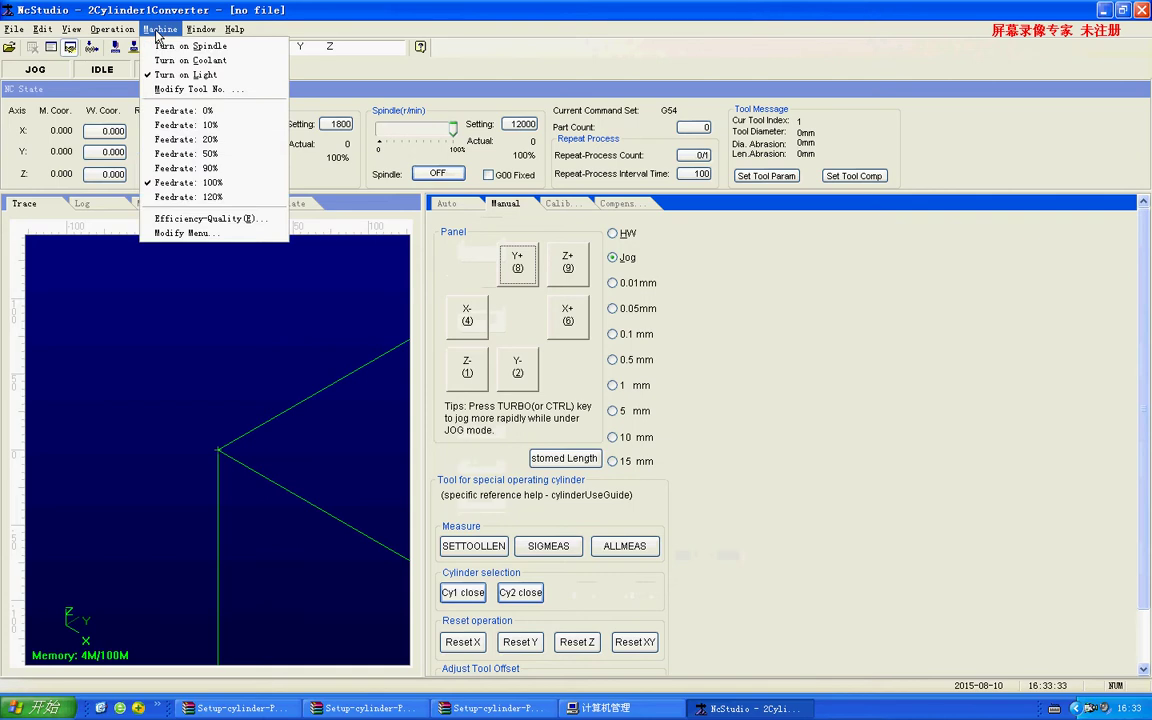
pyautogui.moveTo(112, 29)
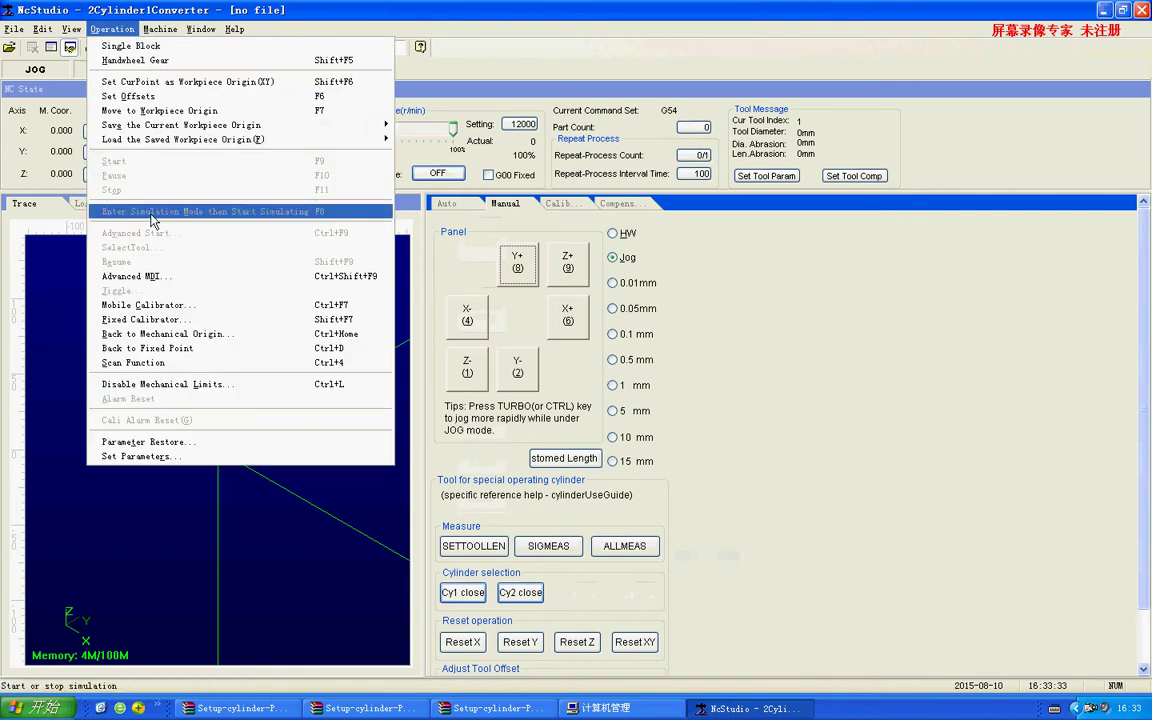
pyautogui.click(175, 458)
pyautogui.click(349, 495)
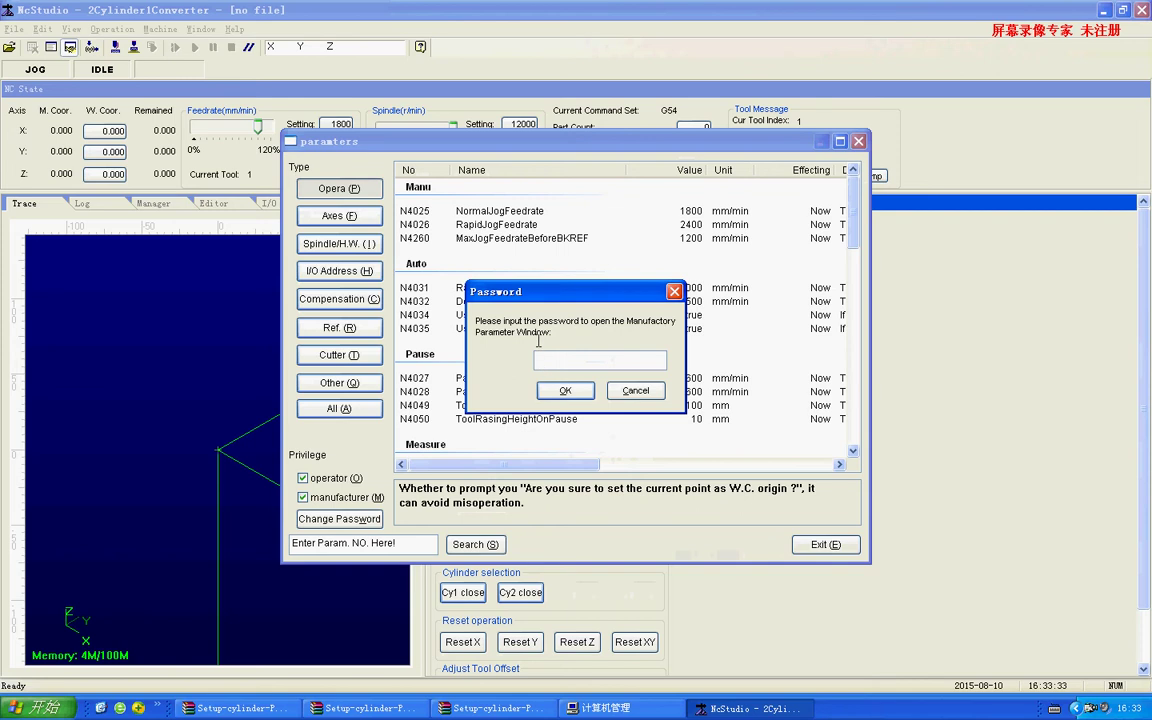
pyautogui.write('*****')
pyautogui.press('Return')
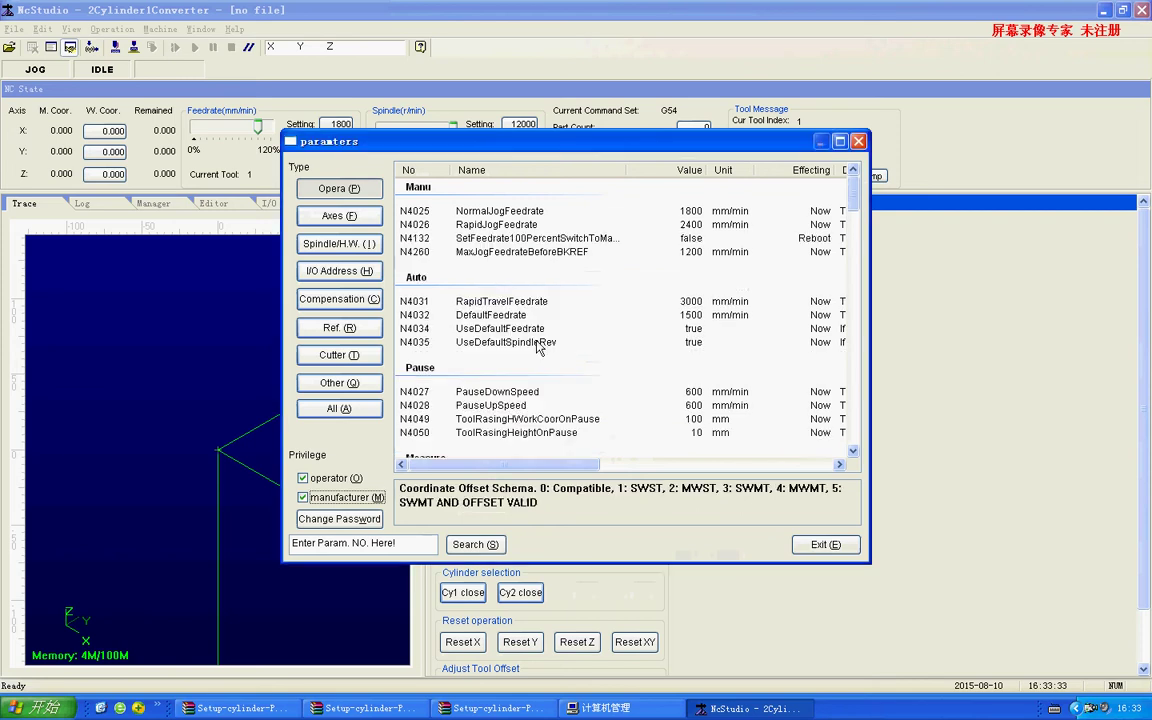
# Set the RapidJogFeedrate parameter to 8000 mm/min and NormalJogFeedrate to 5000 mm/min
pyautogui.doubleClick(678, 225)
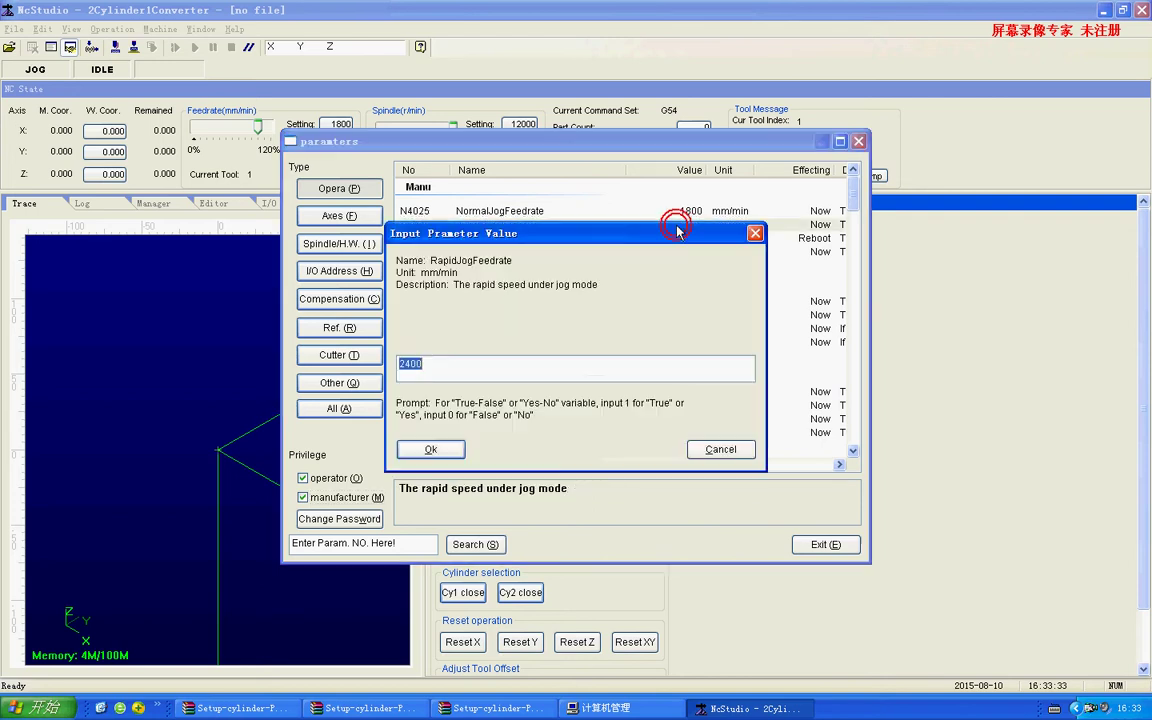
pyautogui.press('BackSpace')
pyautogui.write('8000')
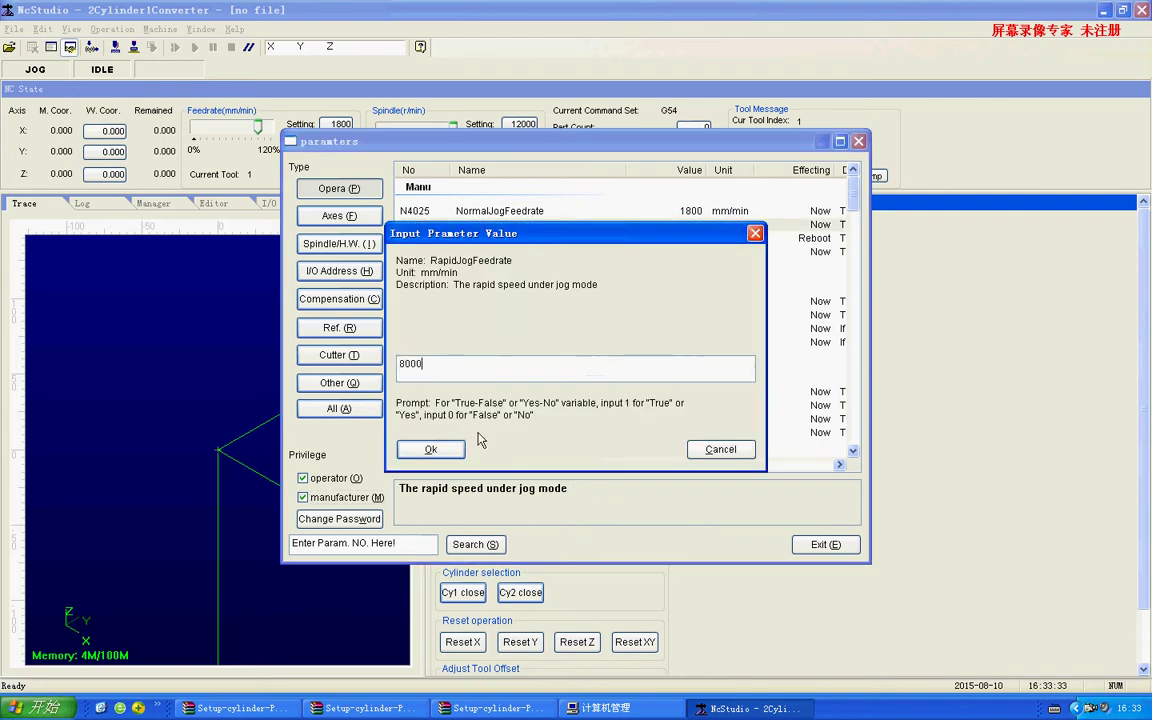
pyautogui.click(430, 449)
pyautogui.doubleClick(603, 210)
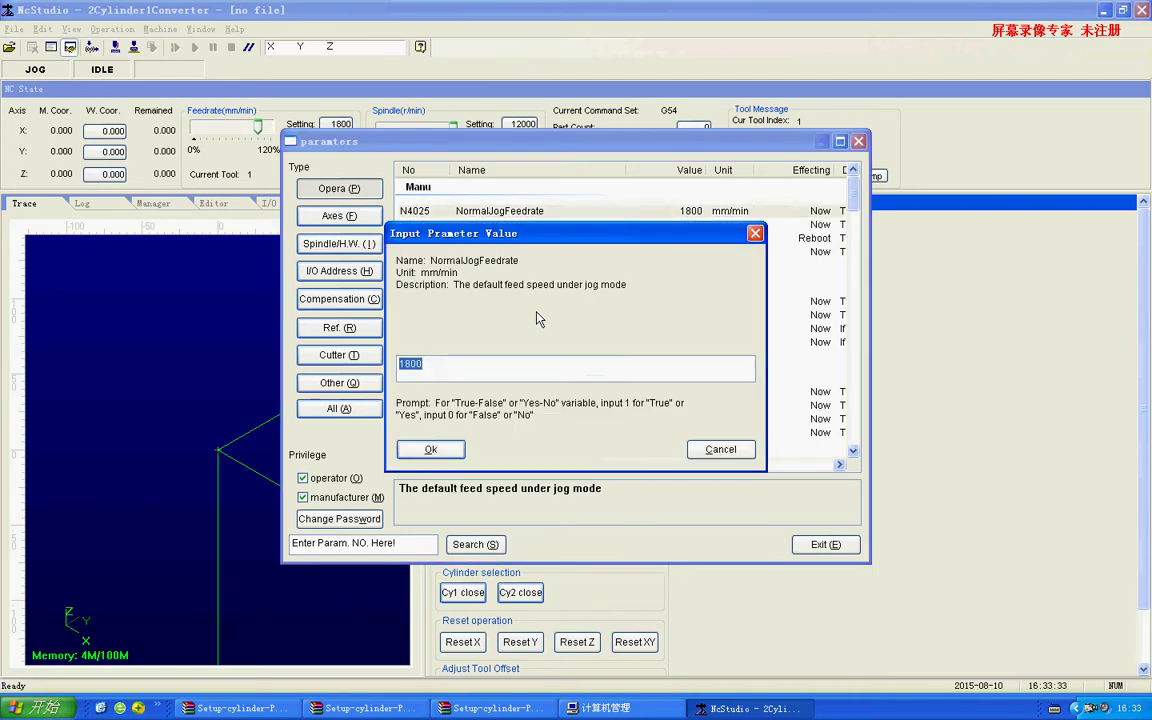
pyautogui.write('5000')
pyautogui.press('Return')
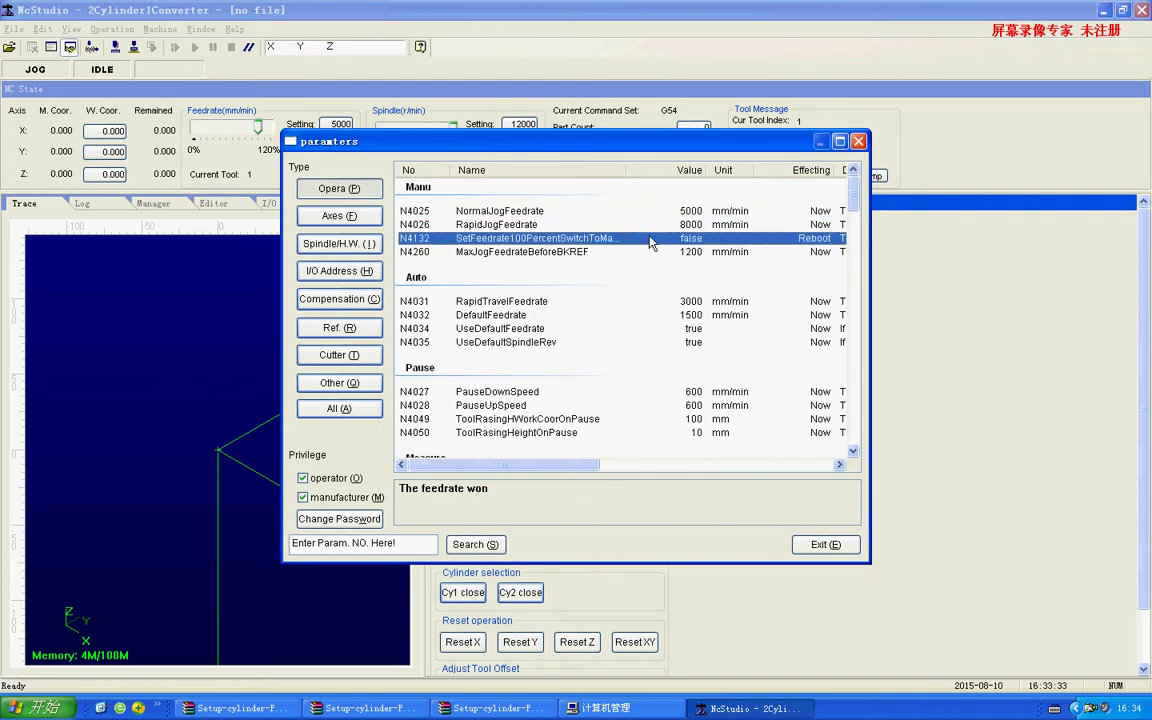
# Accept SetFeedrate100PercentSwitchToManualMode as false and set MaxJogFeedrateBeforeBKREF to 8000 mm/min
pyautogui.doubleClick(582, 238)
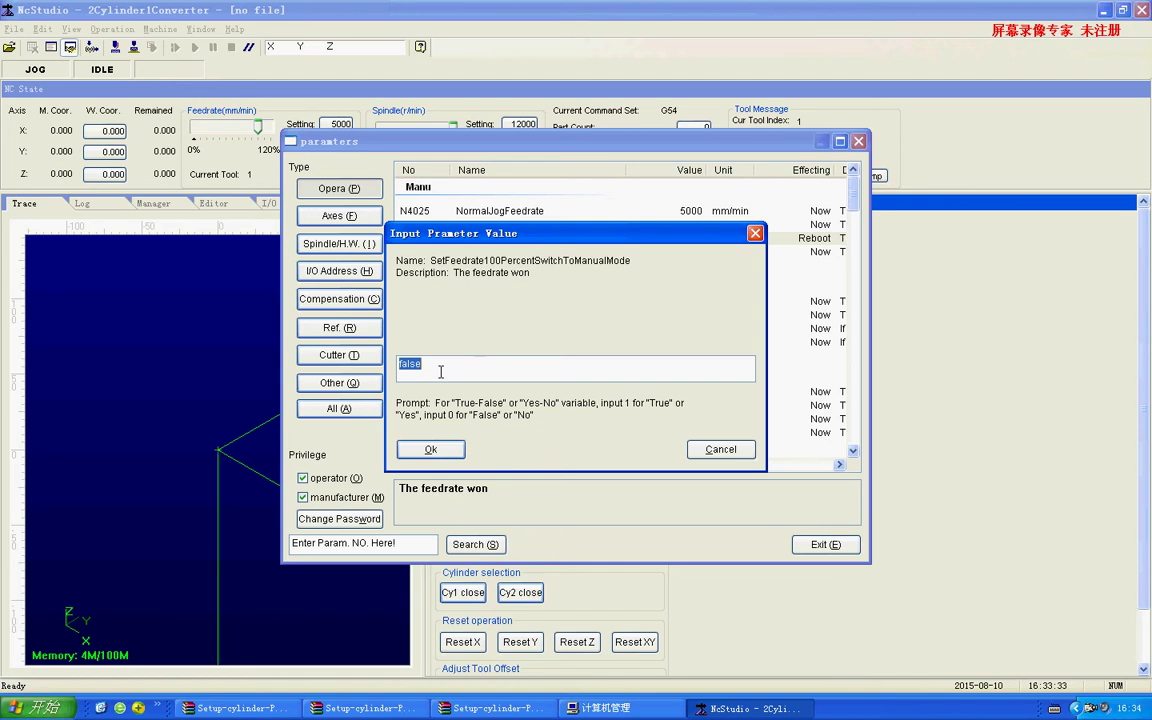
pyautogui.click(450, 450)
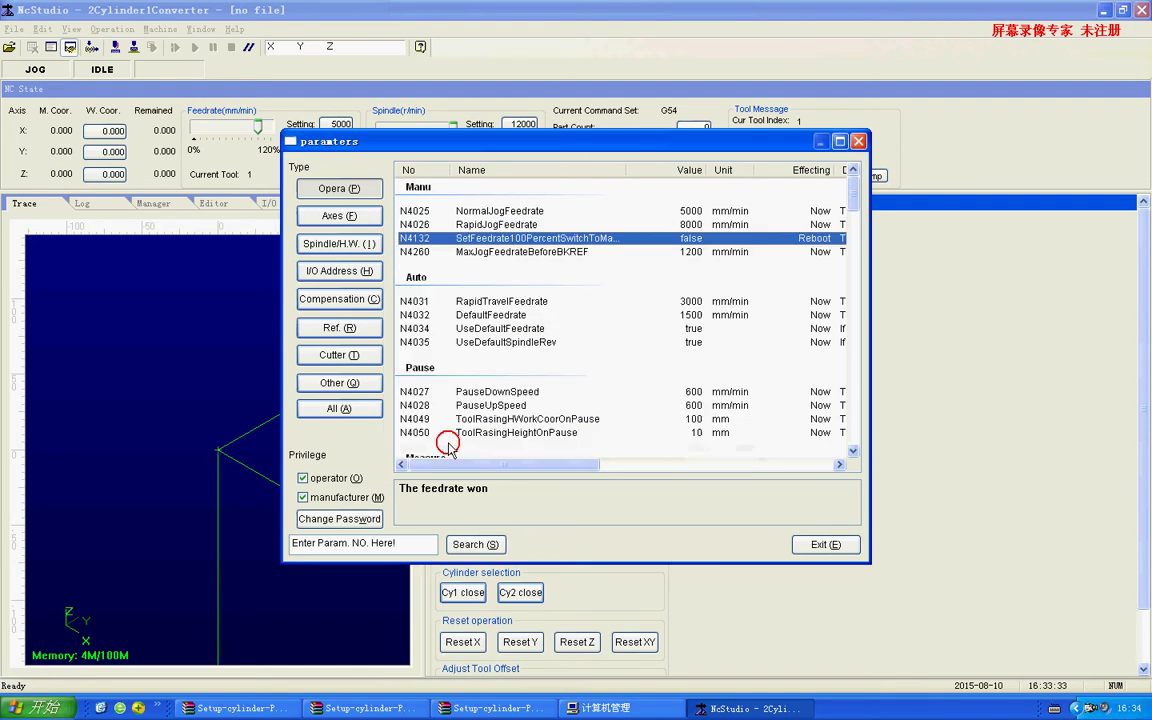
pyautogui.click(665, 252)
pyautogui.doubleClick(666, 252)
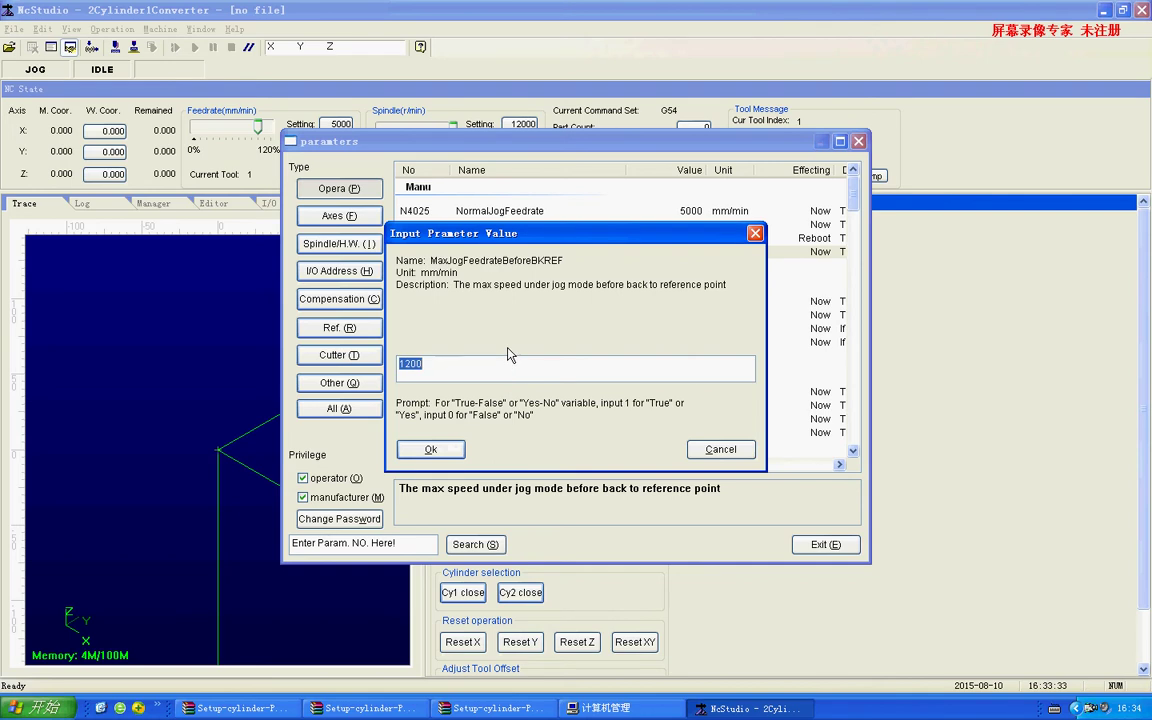
pyautogui.write('8000')
pyautogui.press('Return')
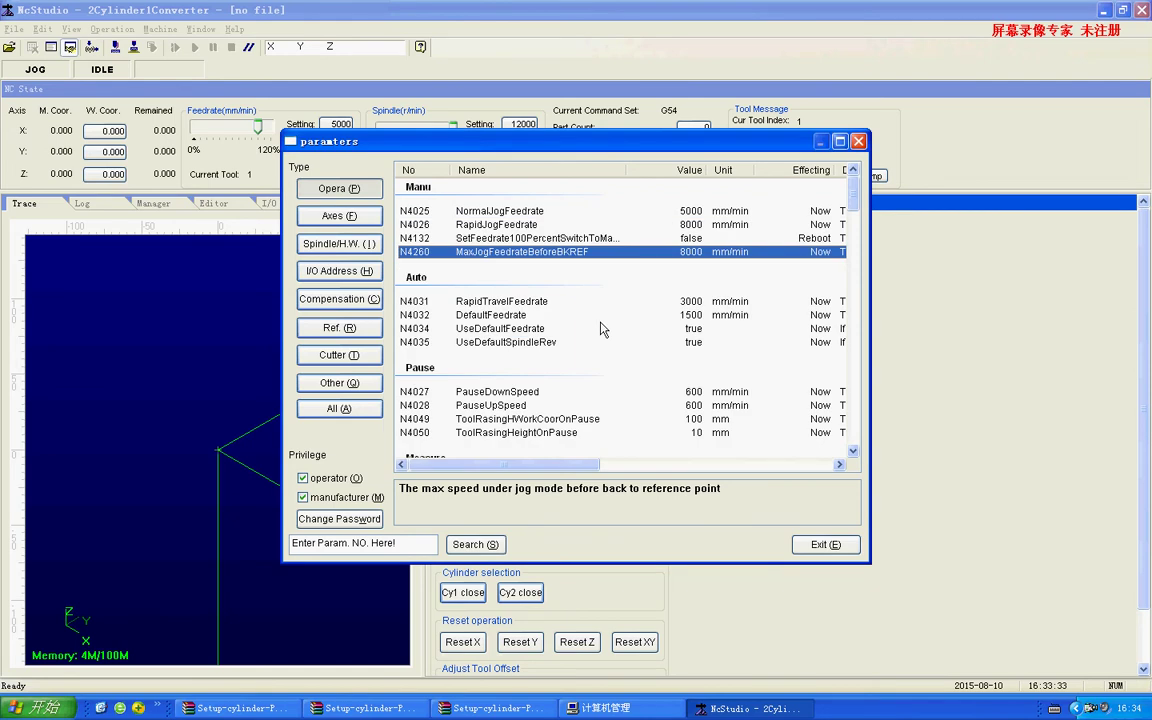
# Set both automatic-mode speeds, RapidTravelFeedrate and DefaultFeedrate, to 8000 mm/min
pyautogui.doubleClick(684, 303)
pyautogui.write('8000')
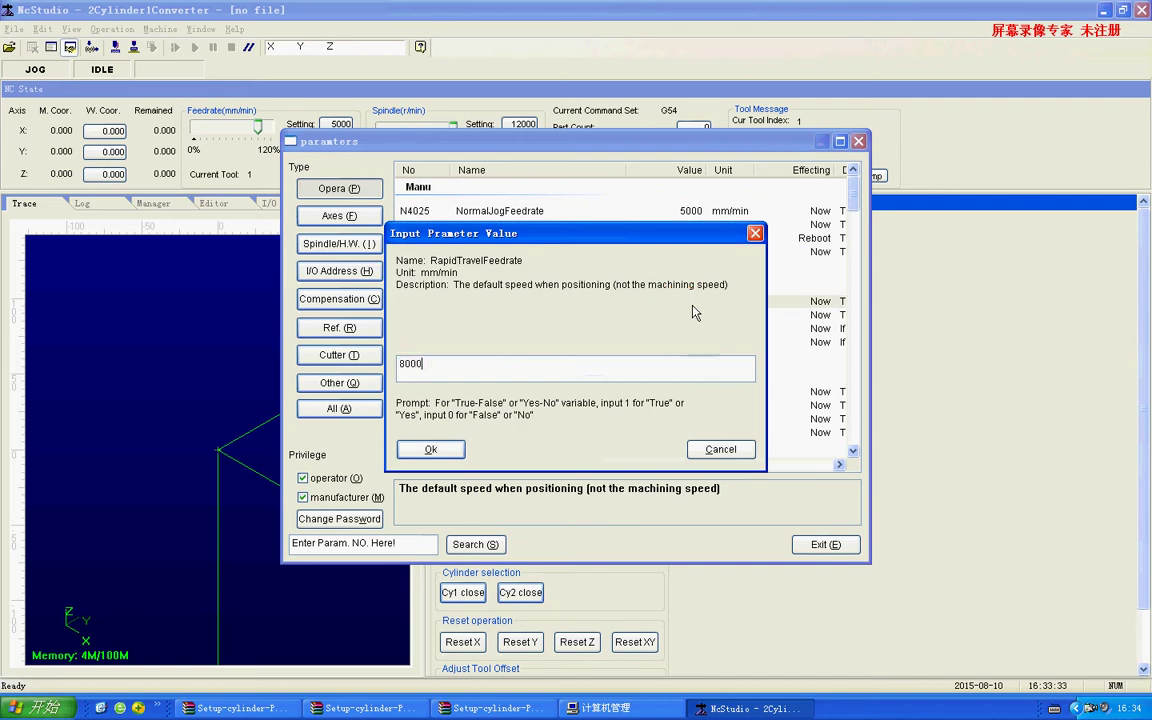
pyautogui.press('Return')
pyautogui.doubleClick(703, 314)
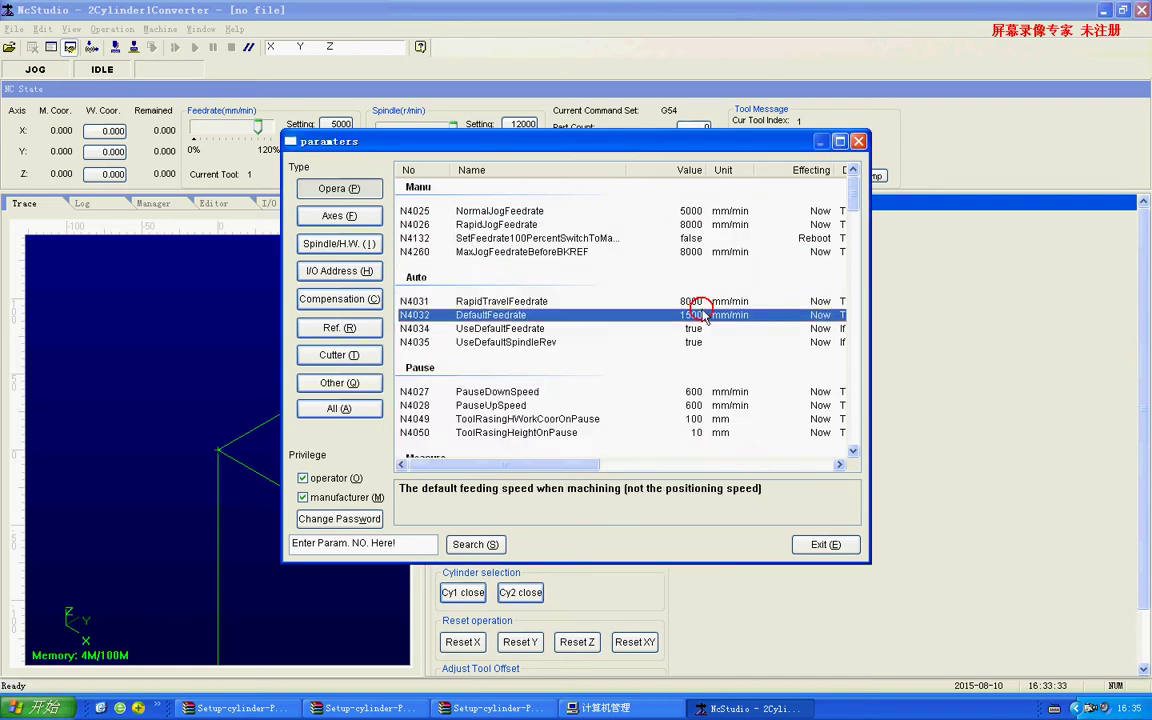
pyautogui.write('8000')
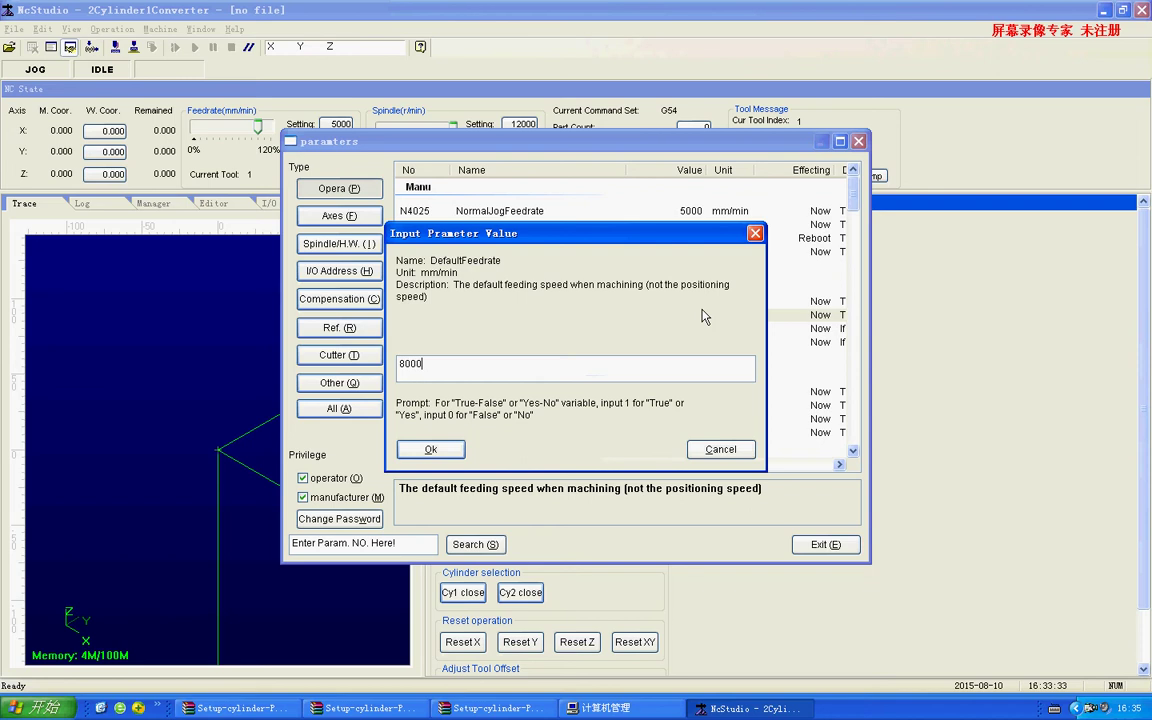
pyautogui.press('Return')
# Check the UseDefaultFeedrate parameter, accept it as true, and view the Pause and Measure parameters
pyautogui.doubleClick(703, 329)
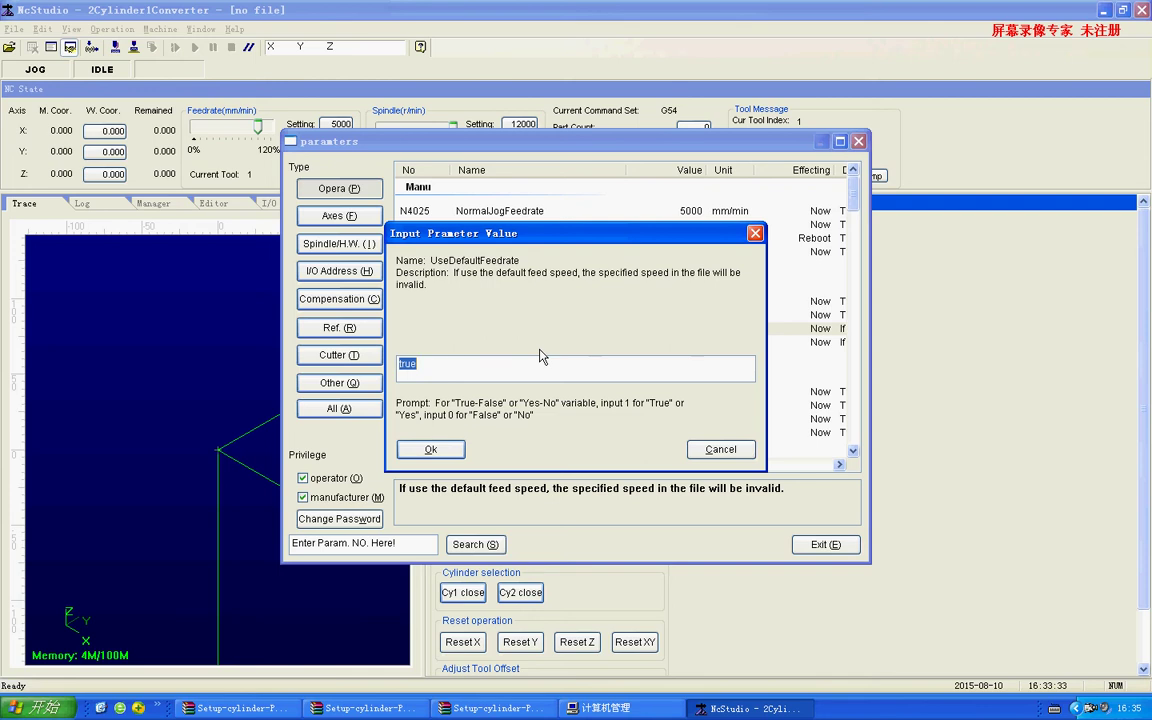
pyautogui.click(430, 449)
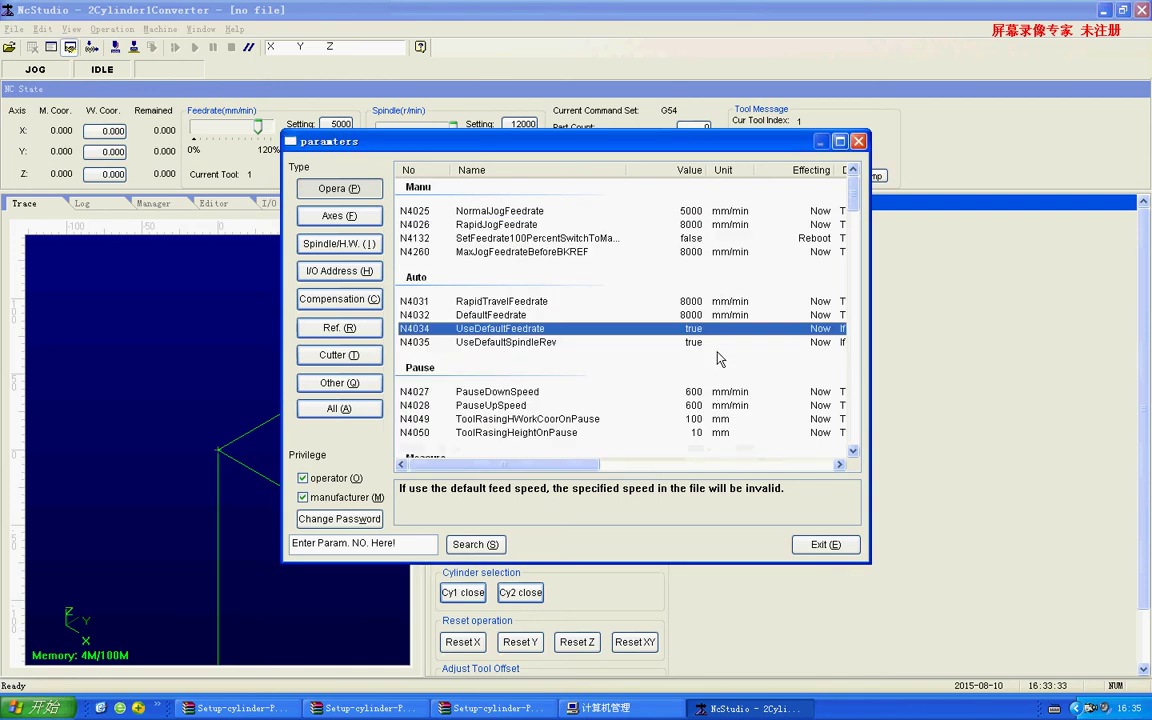
pyautogui.scroll(-1, 700, 388)
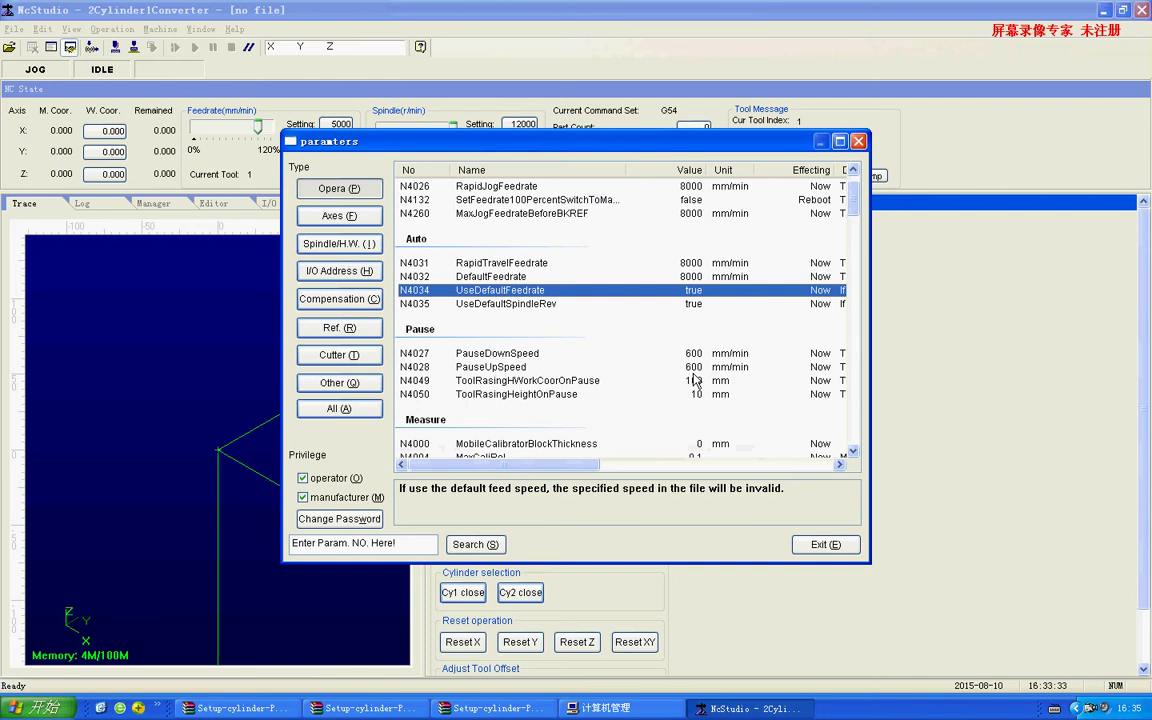
pyautogui.scroll(-1, 697, 381)
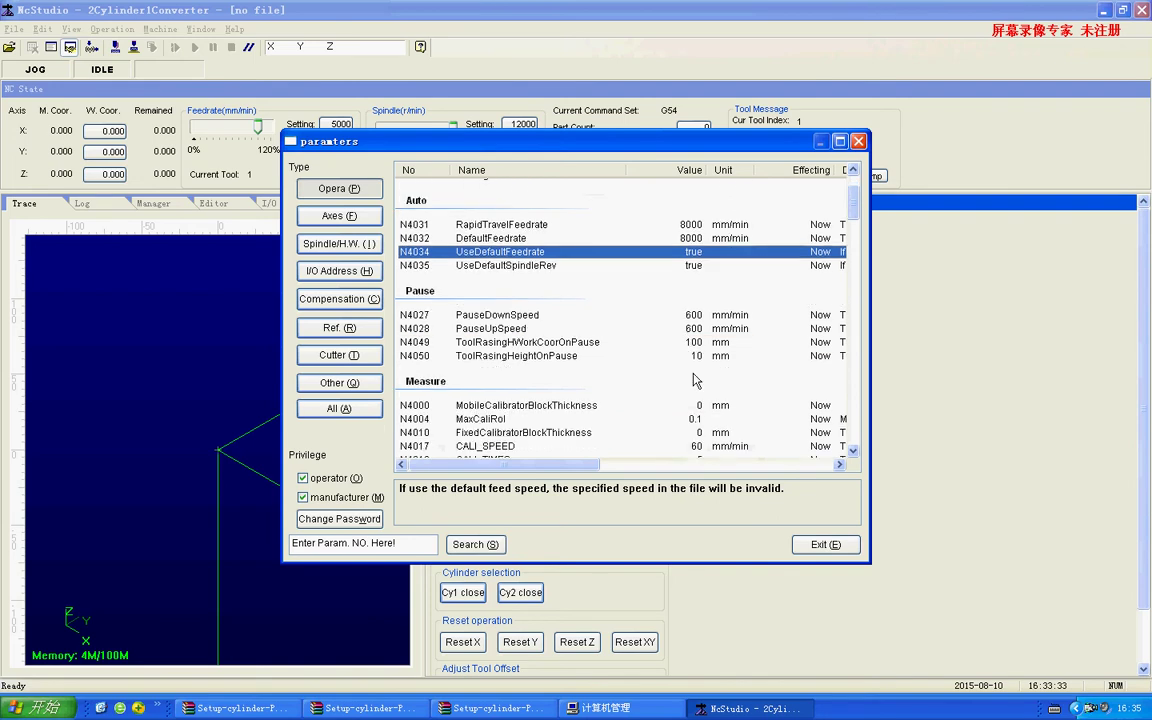
# Set the StartupFeedrate parameter to 1500 mm/min and G00Acceleration to 1500 mm/s^2
pyautogui.scroll(-5, 697, 381)
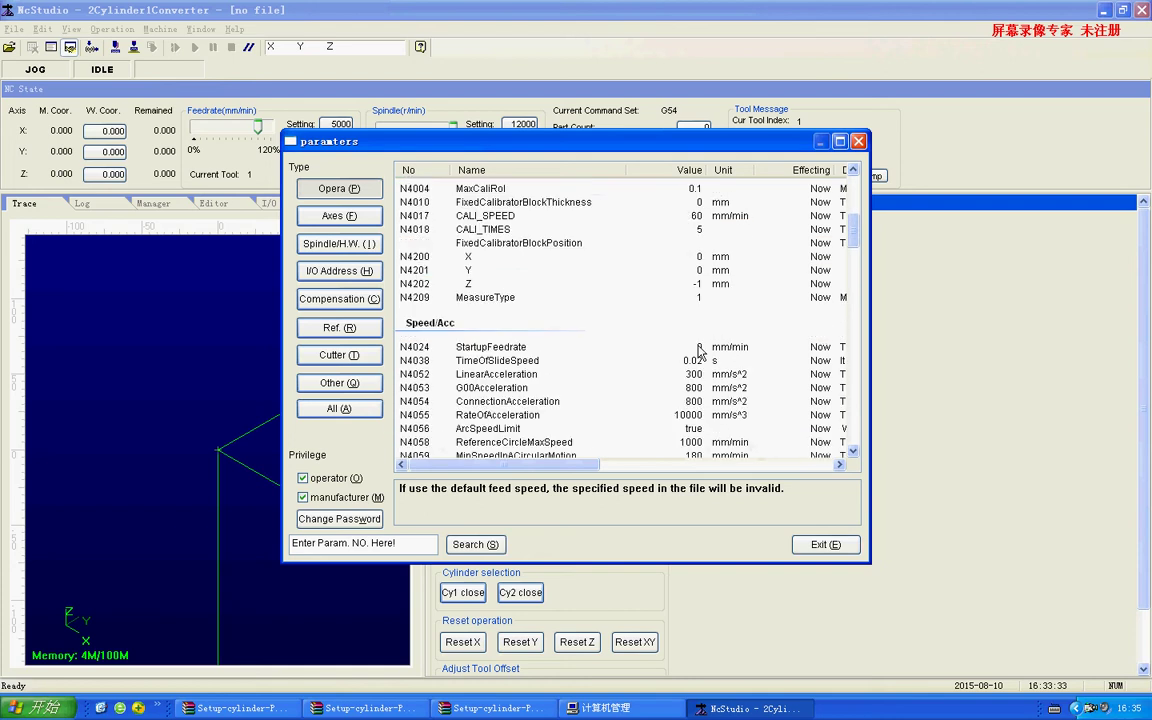
pyautogui.doubleClick(699, 349)
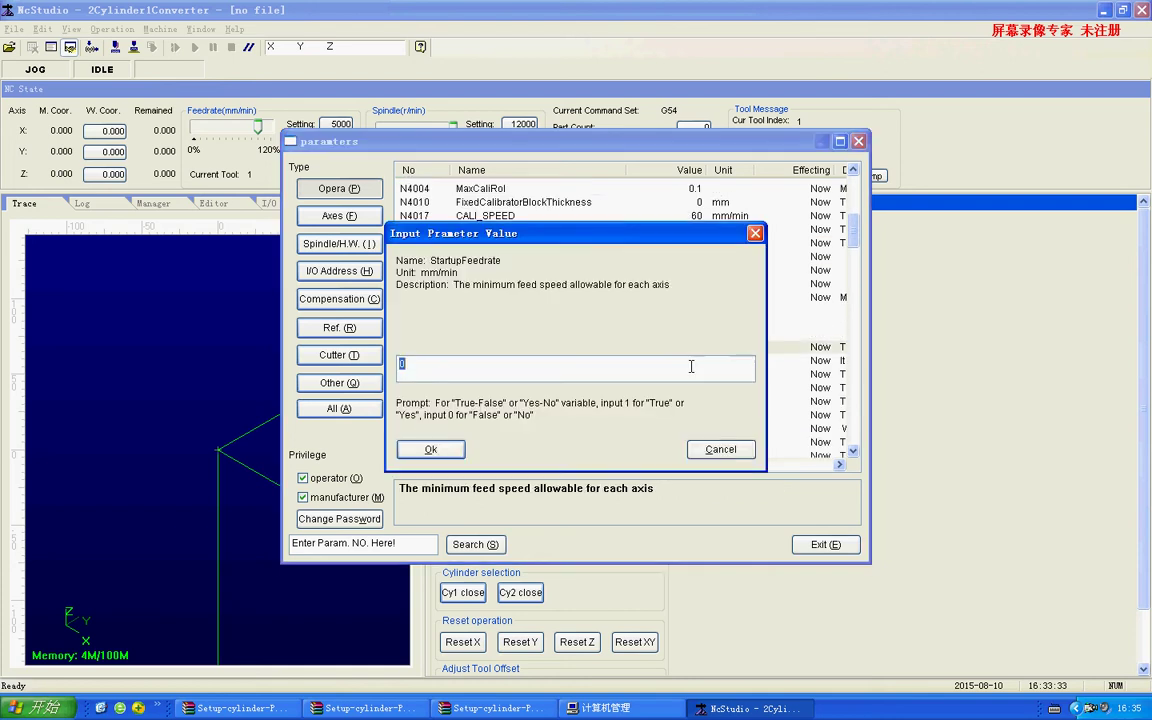
pyautogui.write('1500')
pyautogui.click(442, 446)
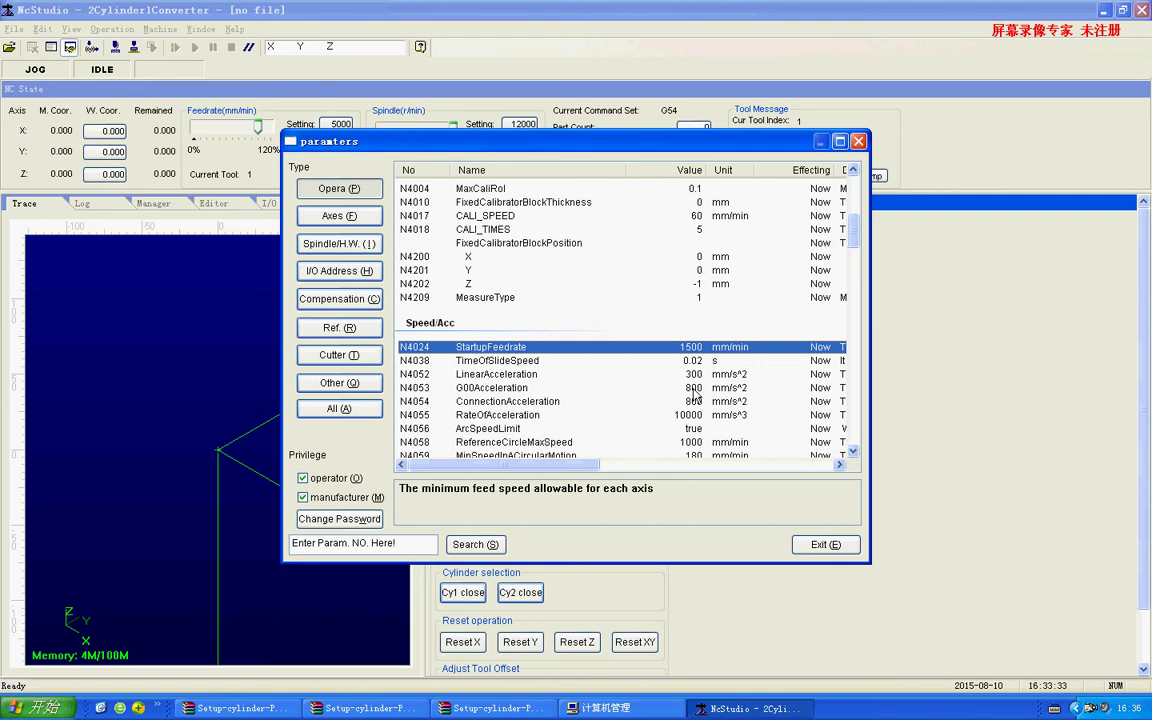
pyautogui.doubleClick(694, 392)
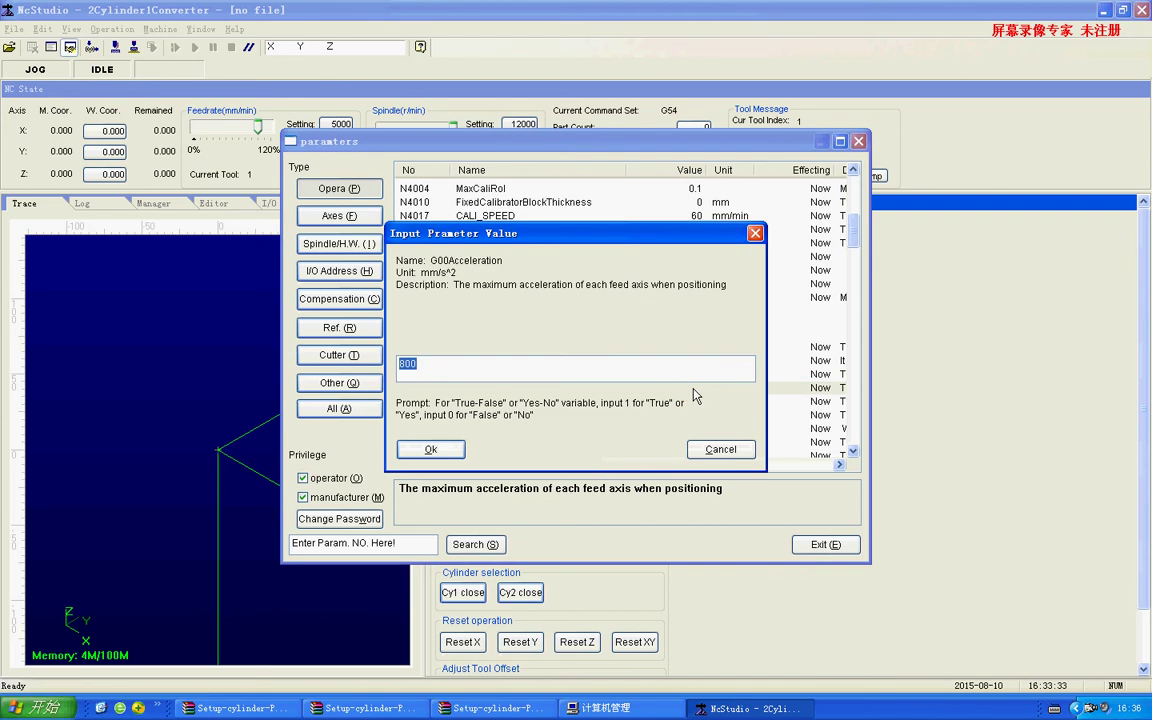
pyautogui.write('1500')
pyautogui.click(434, 449)
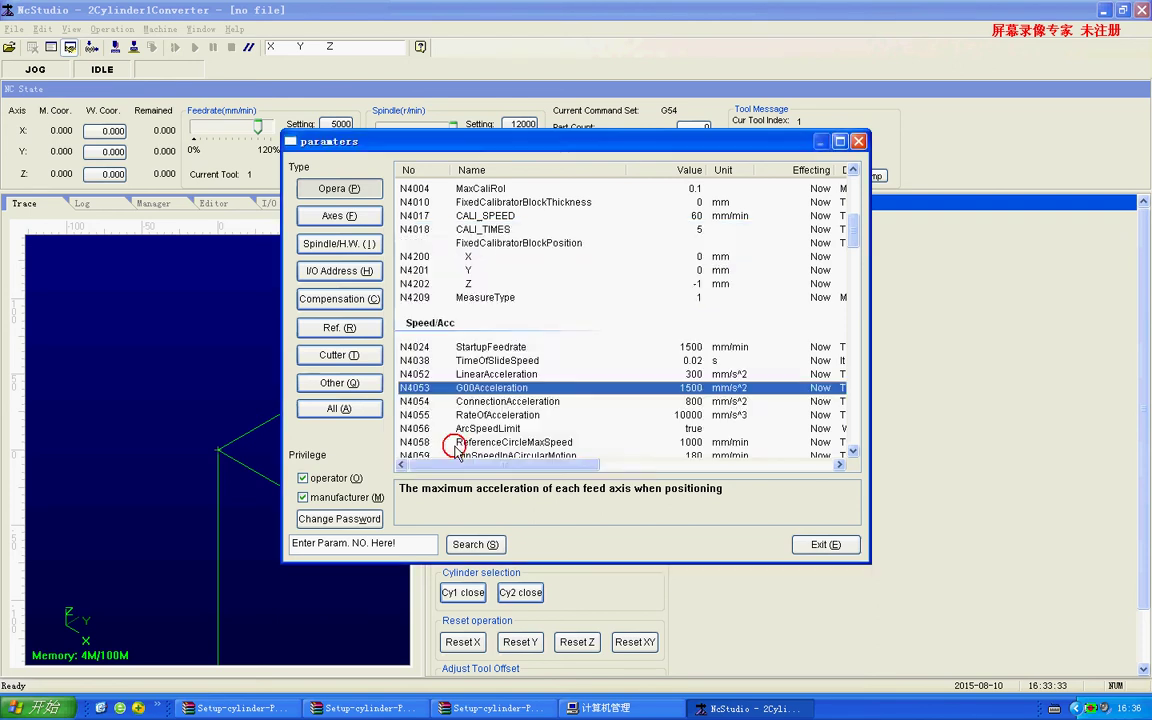
# Set ConnectionAcceleration to 1200 mm/s^2 and RateOfAcceleration to 7000 mm/s^3
pyautogui.doubleClick(694, 401)
pyautogui.write('1200')
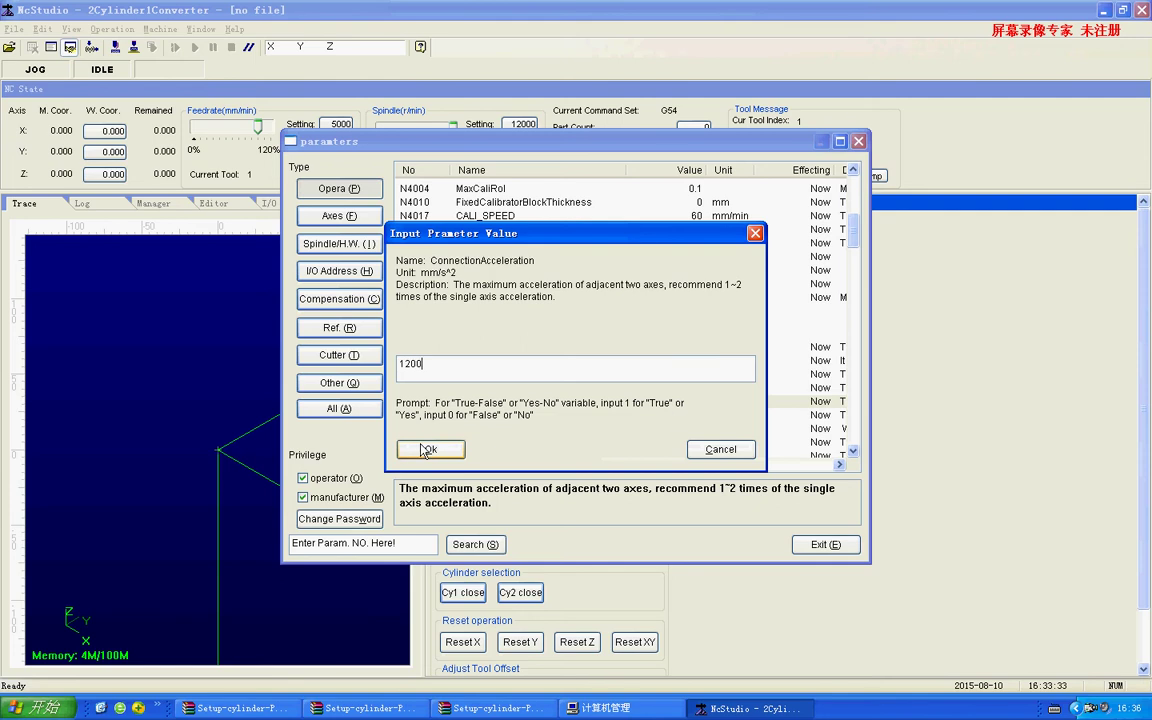
pyautogui.click(436, 449)
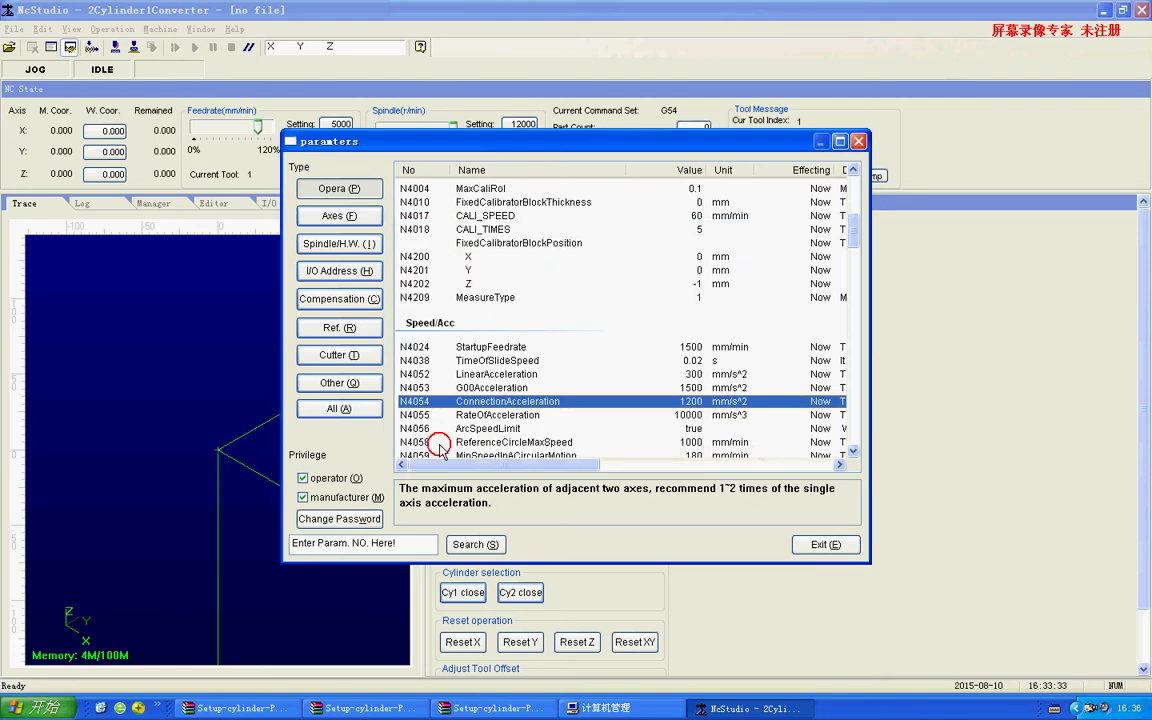
pyautogui.doubleClick(630, 415)
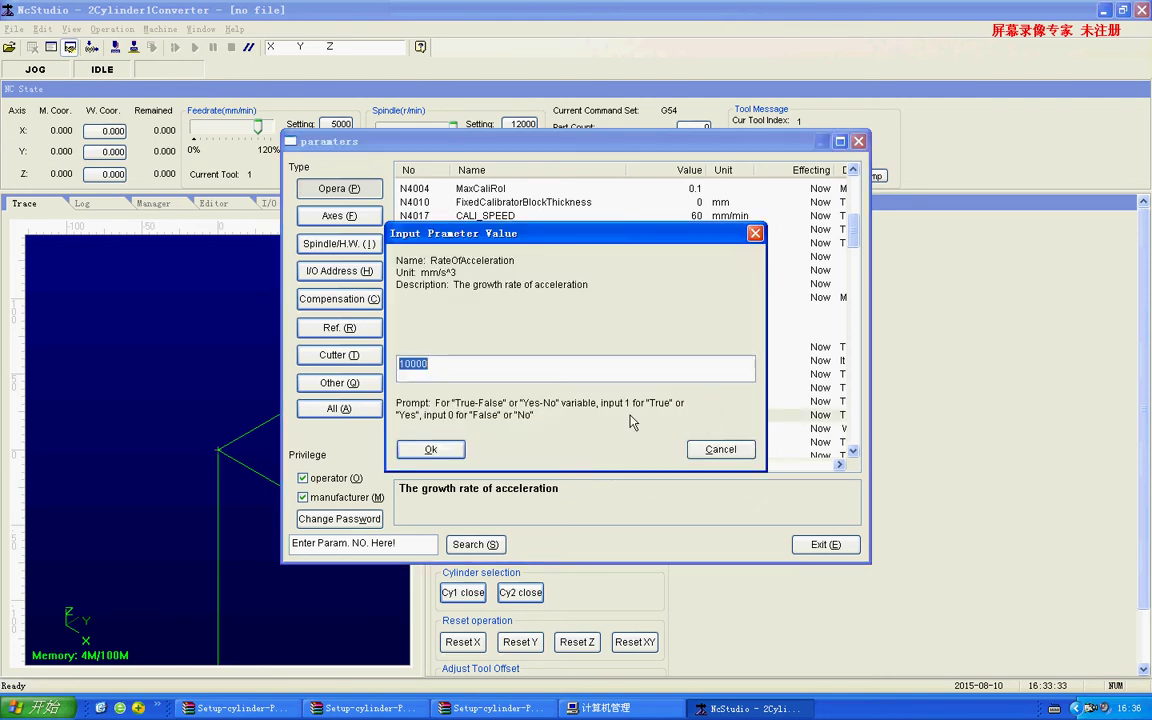
pyautogui.write('7000')
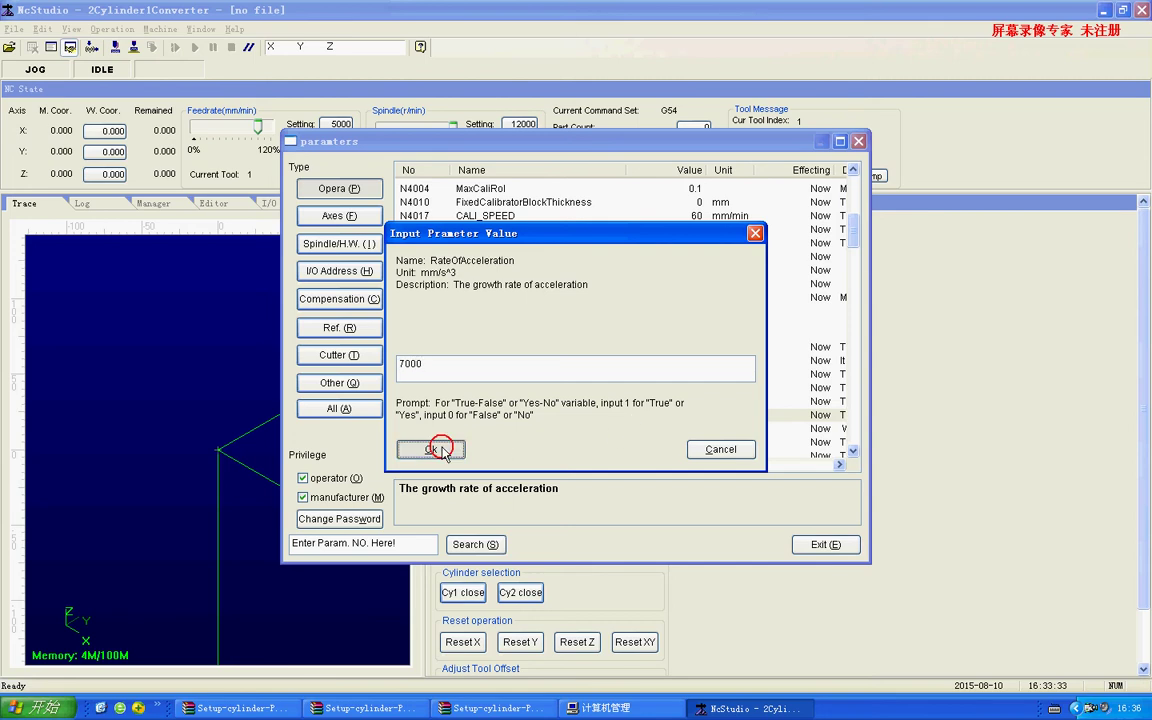
pyautogui.click(433, 449)
# Set AxisMaxFeedrate to 8000 mm/min for the X and Y axes and 3000 mm/min for the Z axis
pyautogui.scroll(-4, 634, 413)
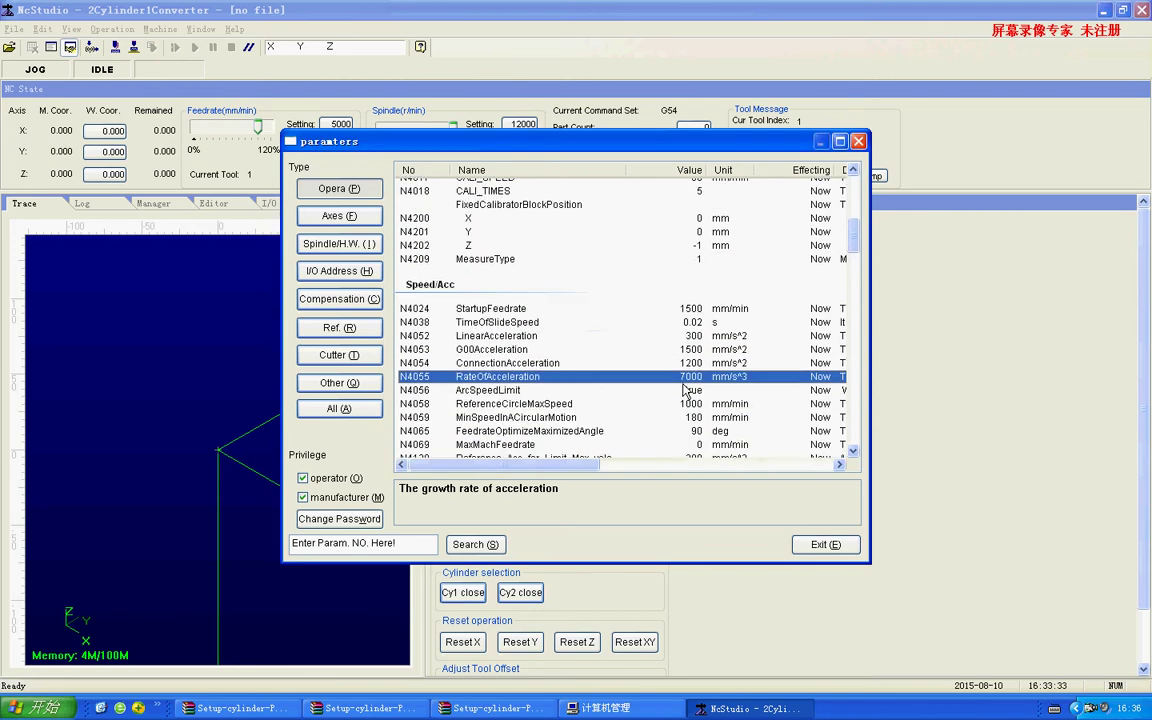
pyautogui.doubleClick(668, 370)
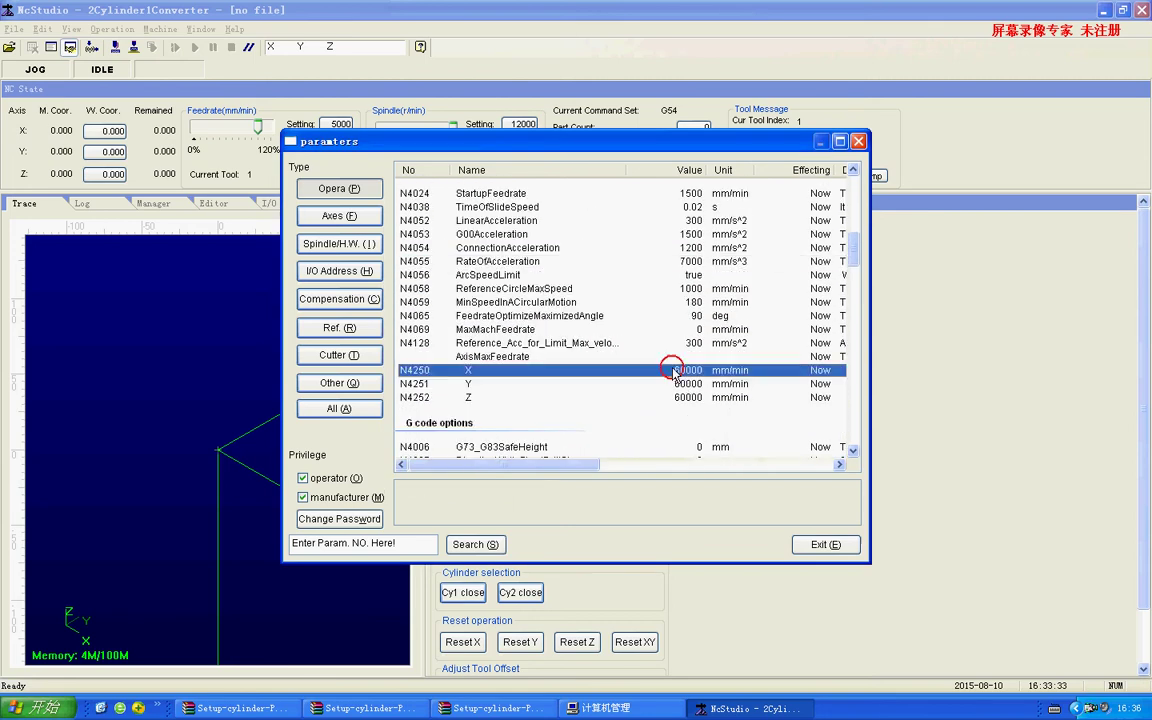
pyautogui.write('8000')
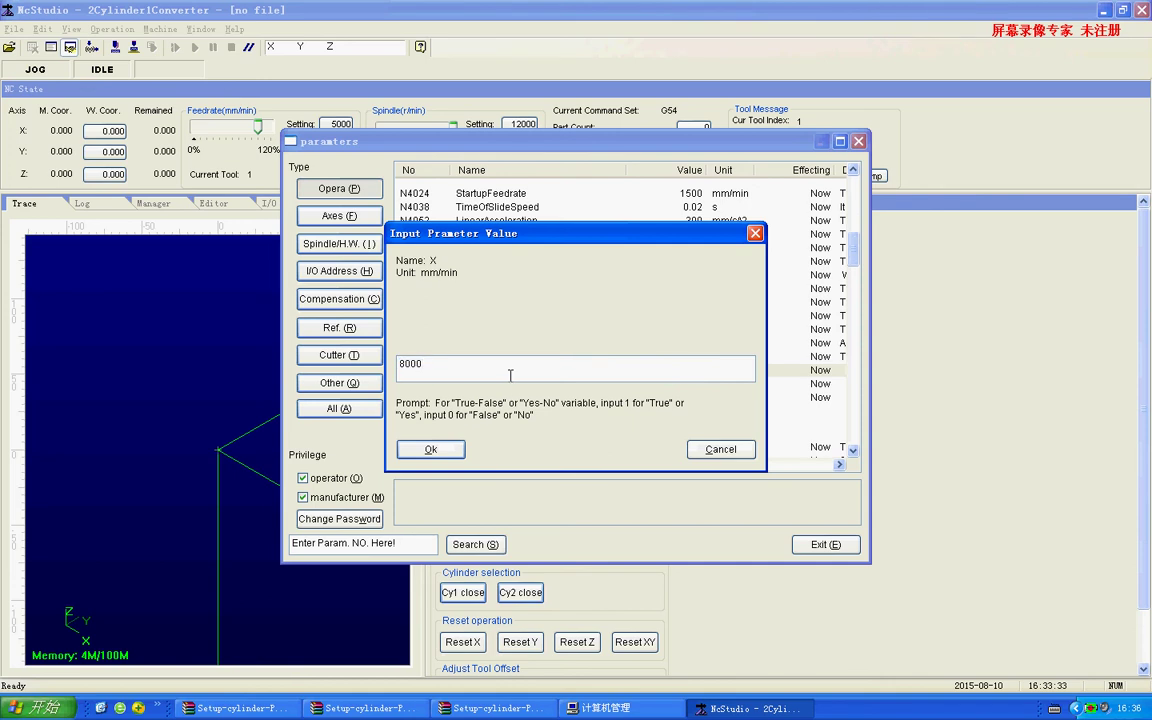
pyautogui.press('Return')
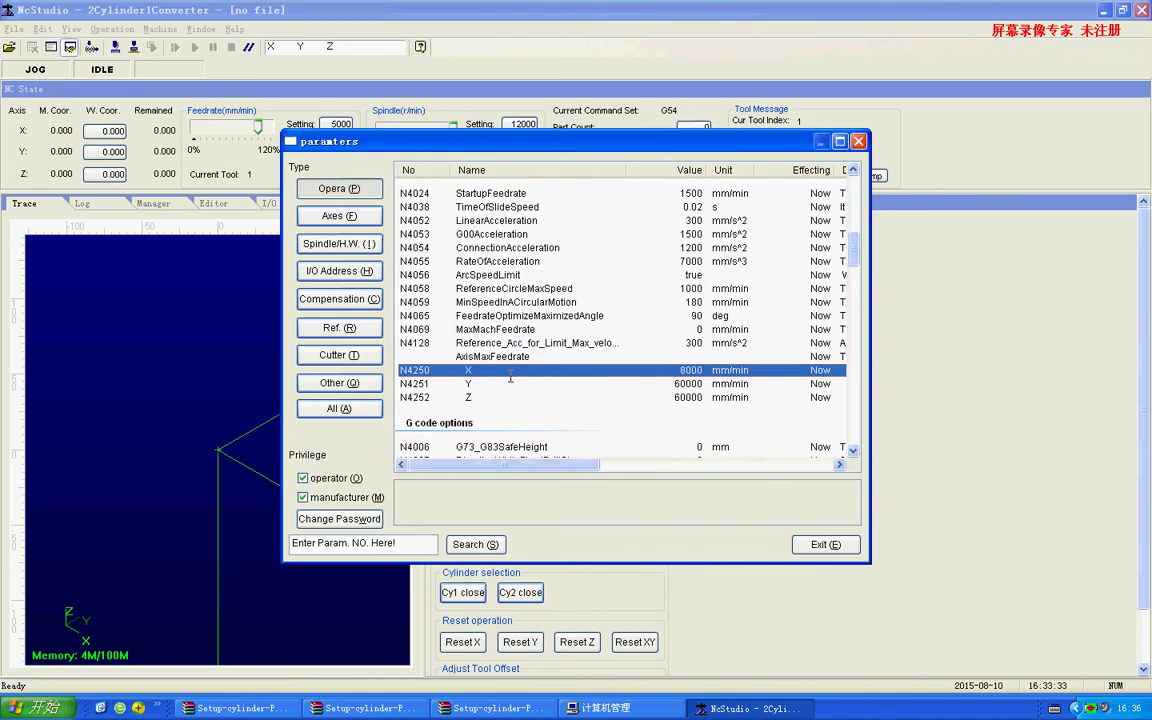
pyautogui.doubleClick(582, 384)
pyautogui.write('8000')
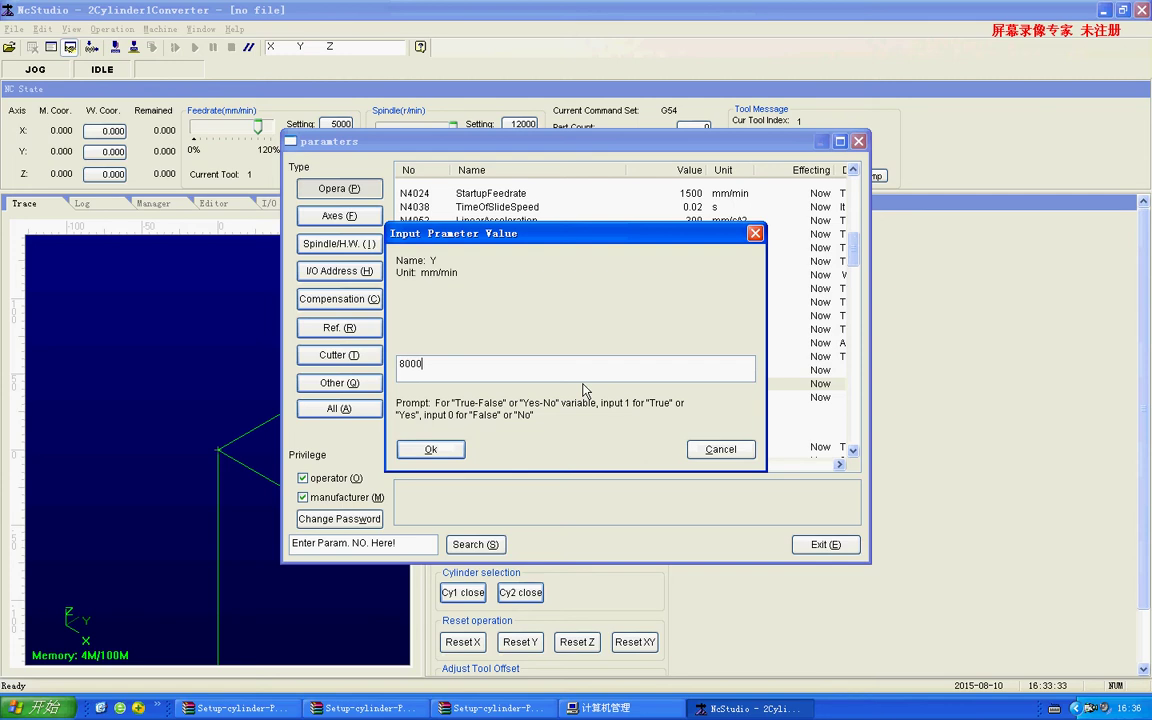
pyautogui.press('Return')
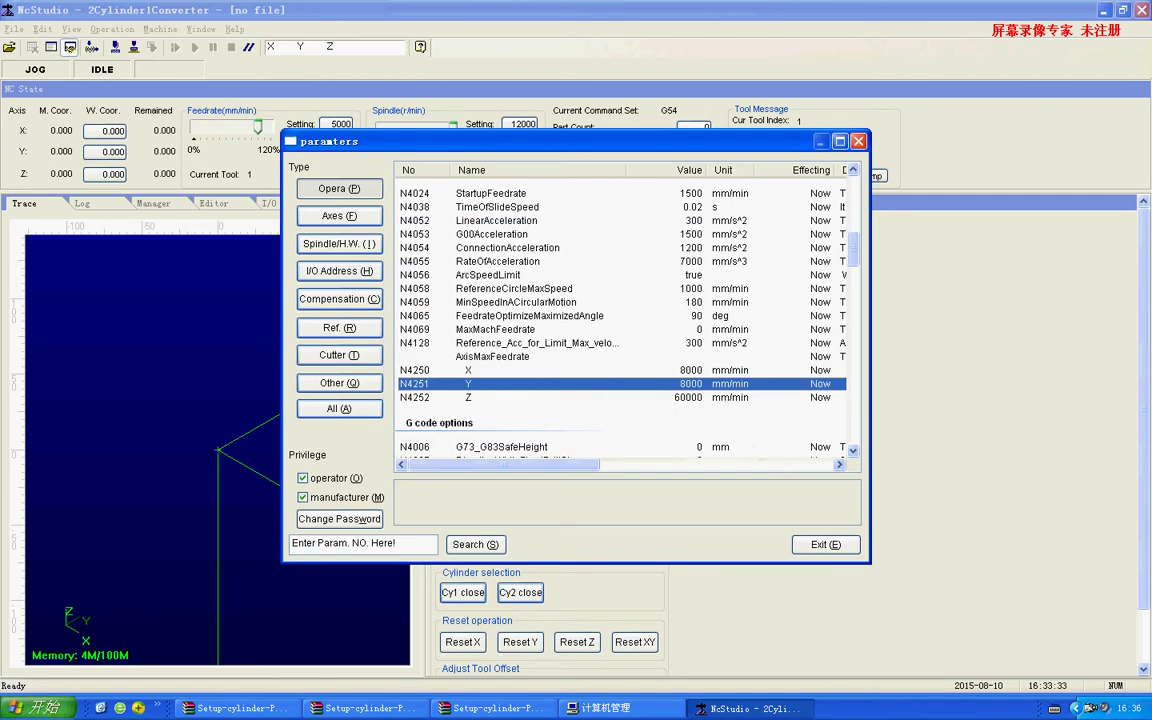
pyautogui.doubleClick(581, 396)
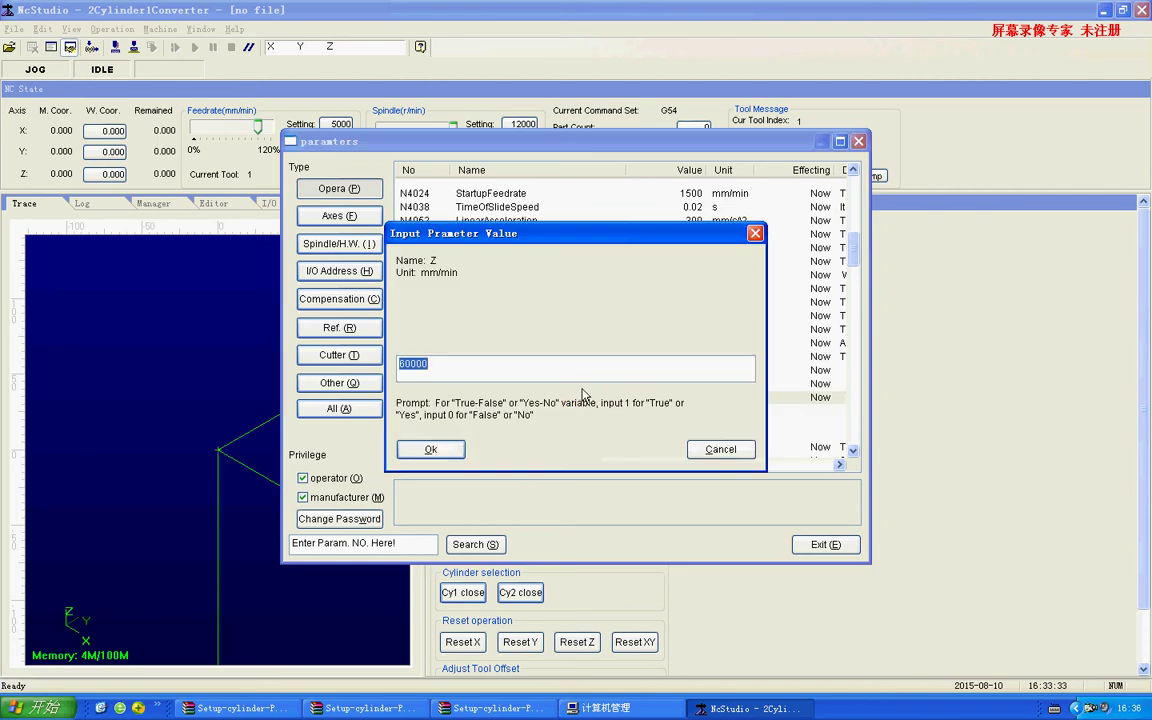
pyautogui.write('3000')
pyautogui.press('Return')
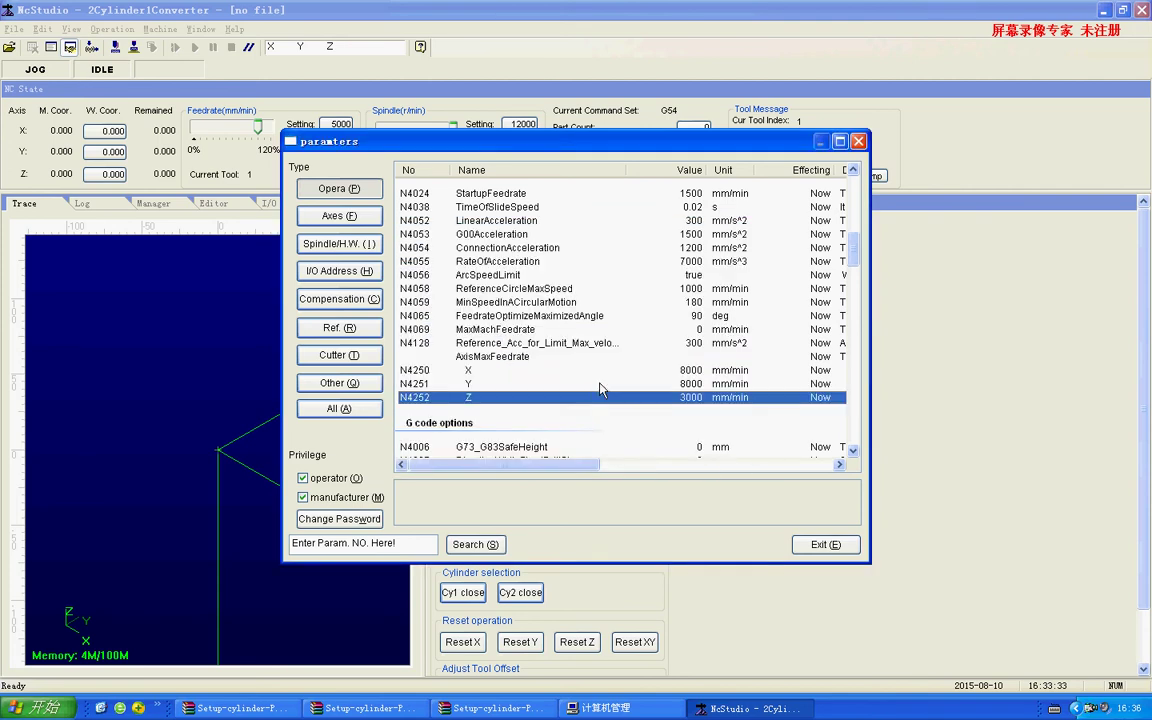
# Set the NeedConfirmClearWC parameter among the other operation parameters to false by entering 0
pyautogui.scroll(-3, 600, 340)
pyautogui.scroll(-6, 640, 360)
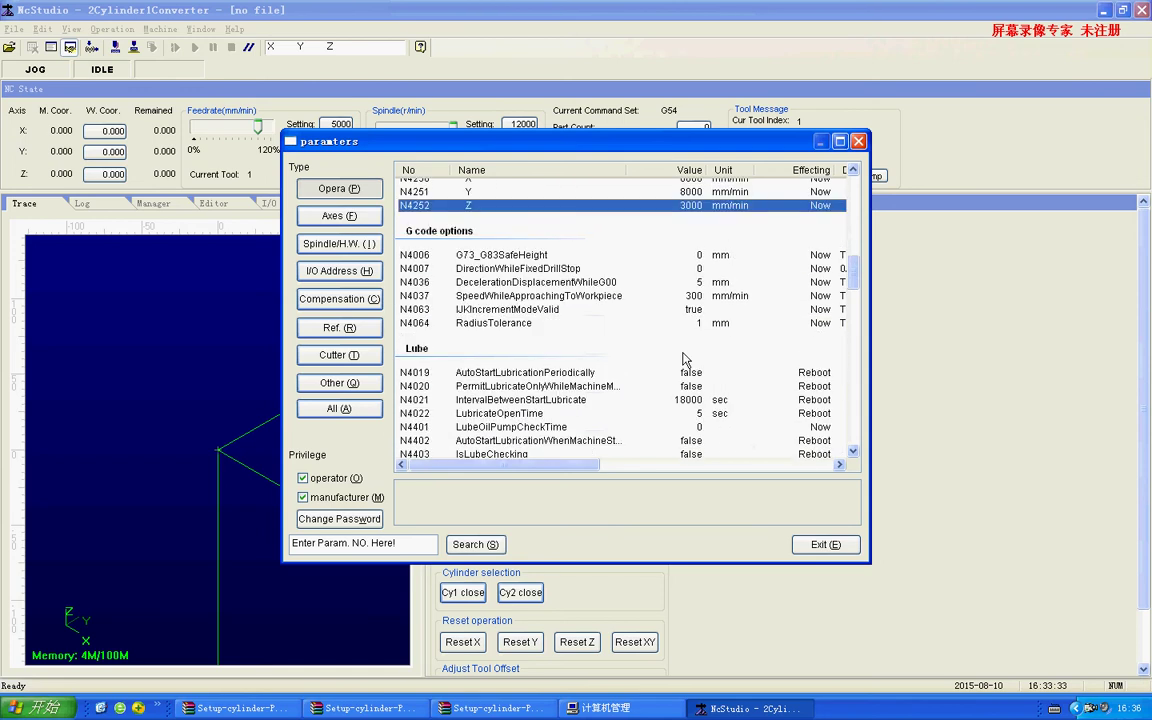
pyautogui.scroll(-2, 686, 348)
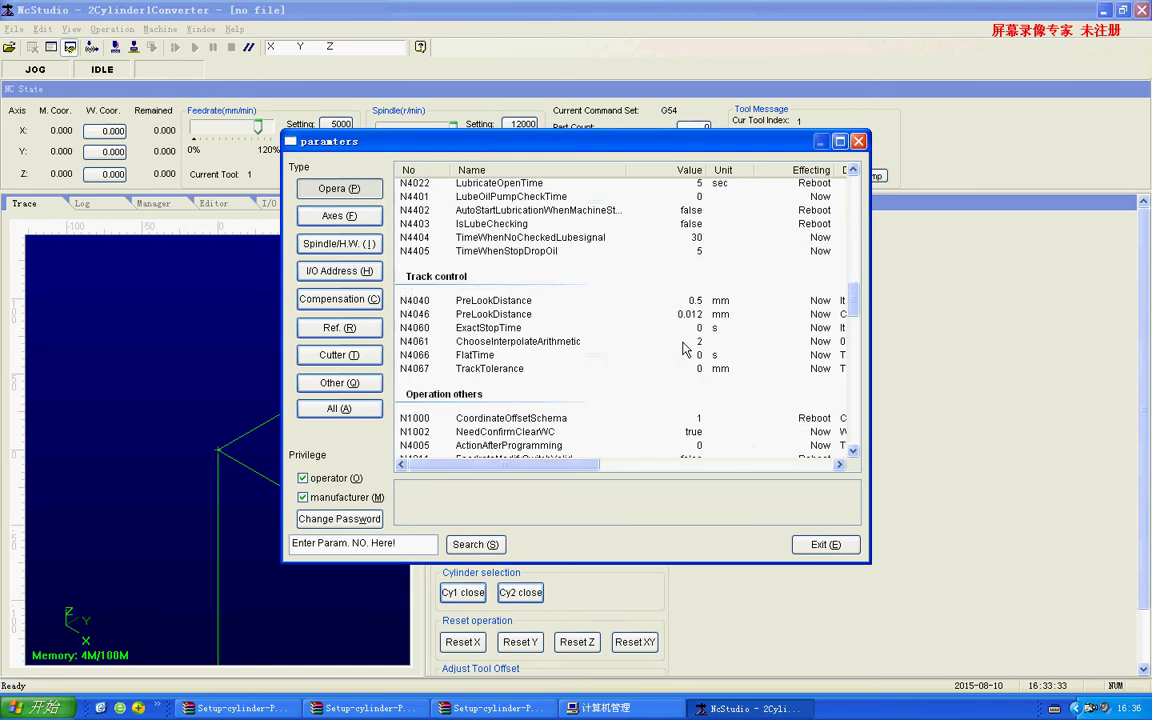
pyautogui.scroll(-2, 686, 348)
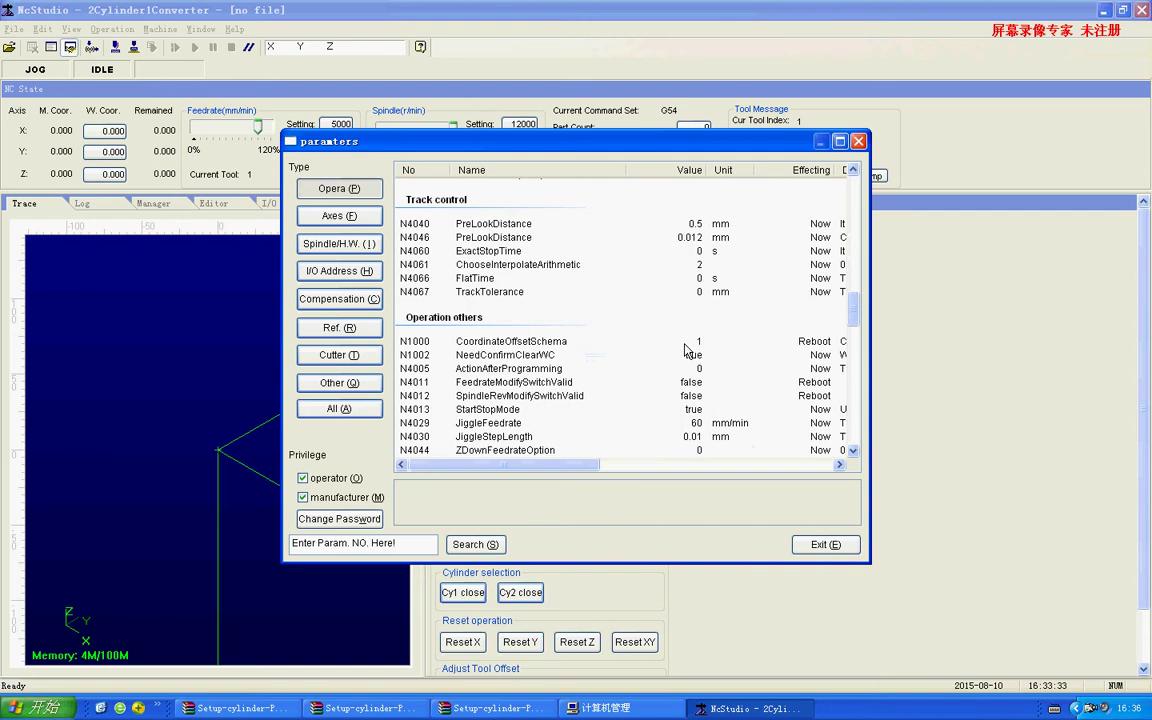
pyautogui.doubleClick(686, 354)
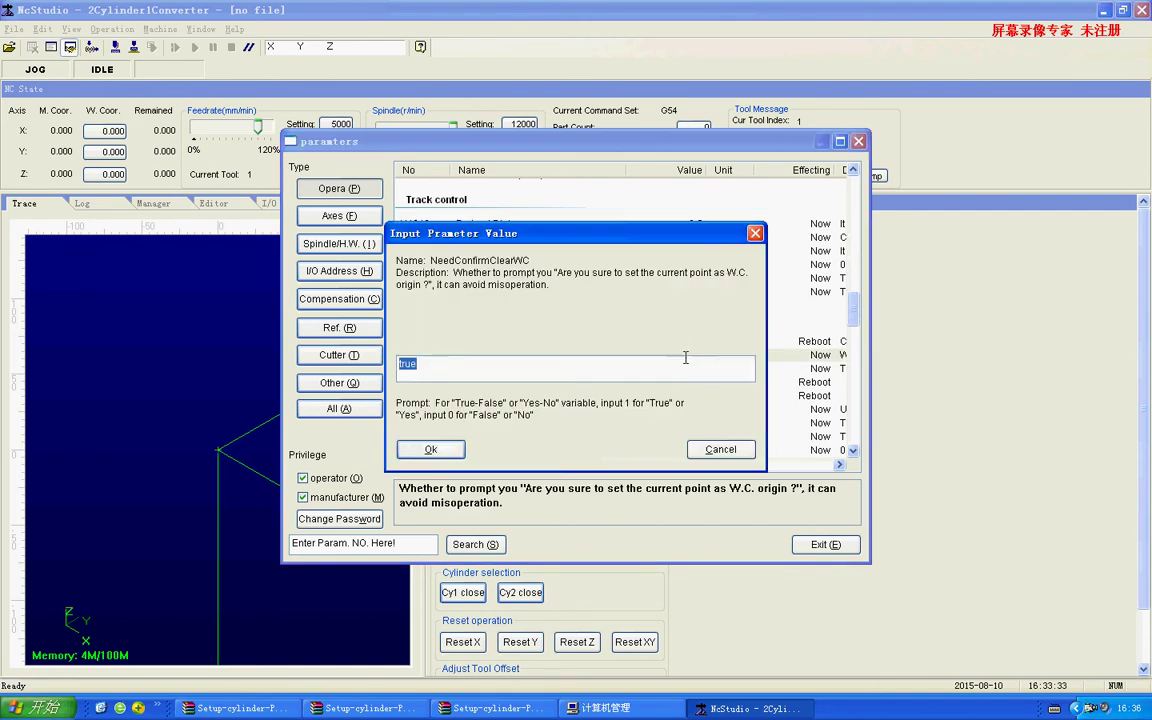
pyautogui.write('0')
pyautogui.press('Return')
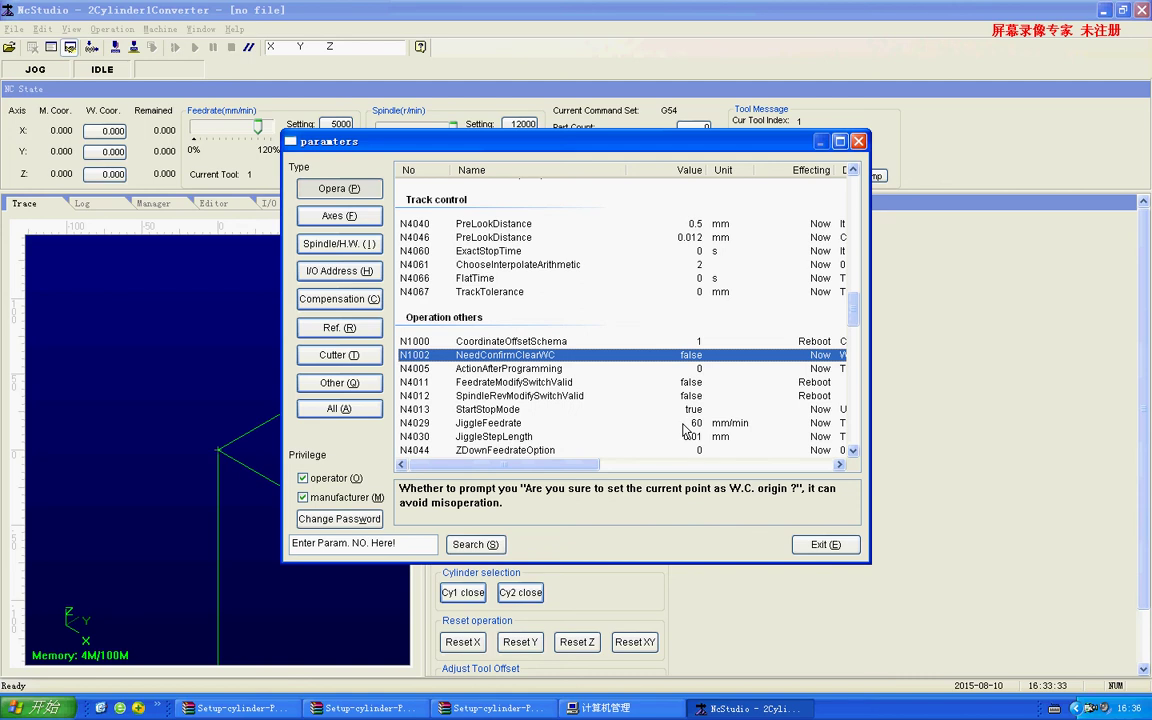
# Review the remaining operation parameters, including the file translation settings and the efficiency scheme groups
pyautogui.scroll(-5, 686, 430)
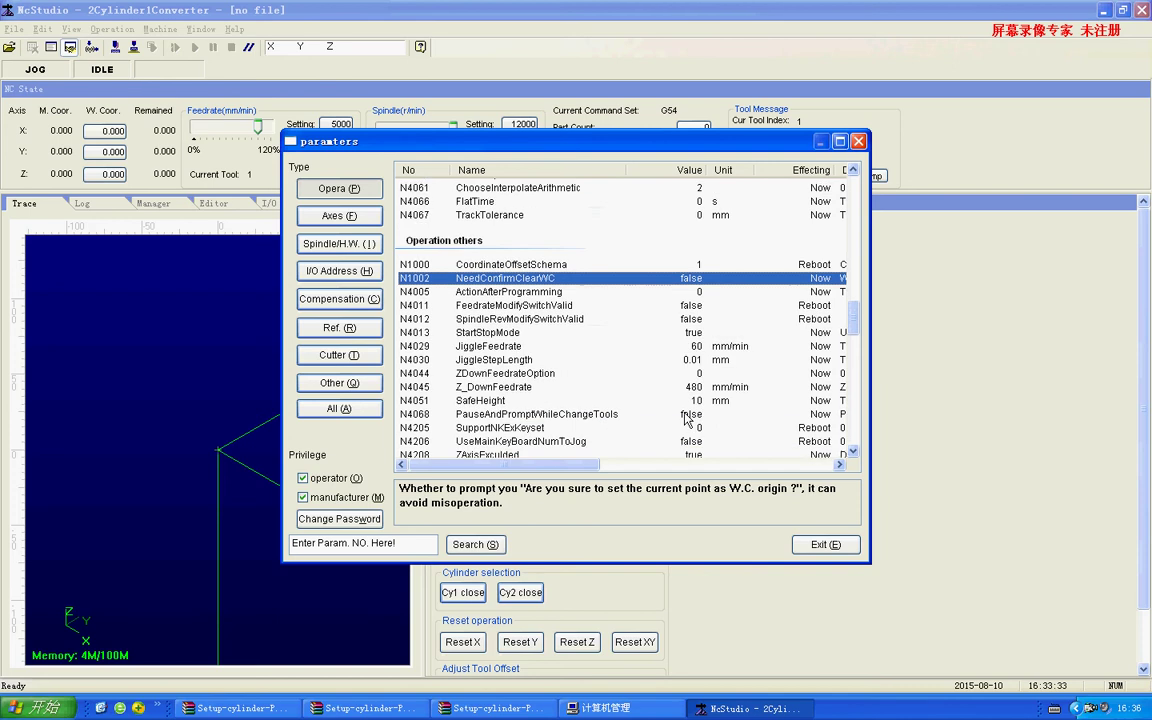
pyautogui.scroll(-1, 686, 420)
pyautogui.scroll(-2, 686, 415)
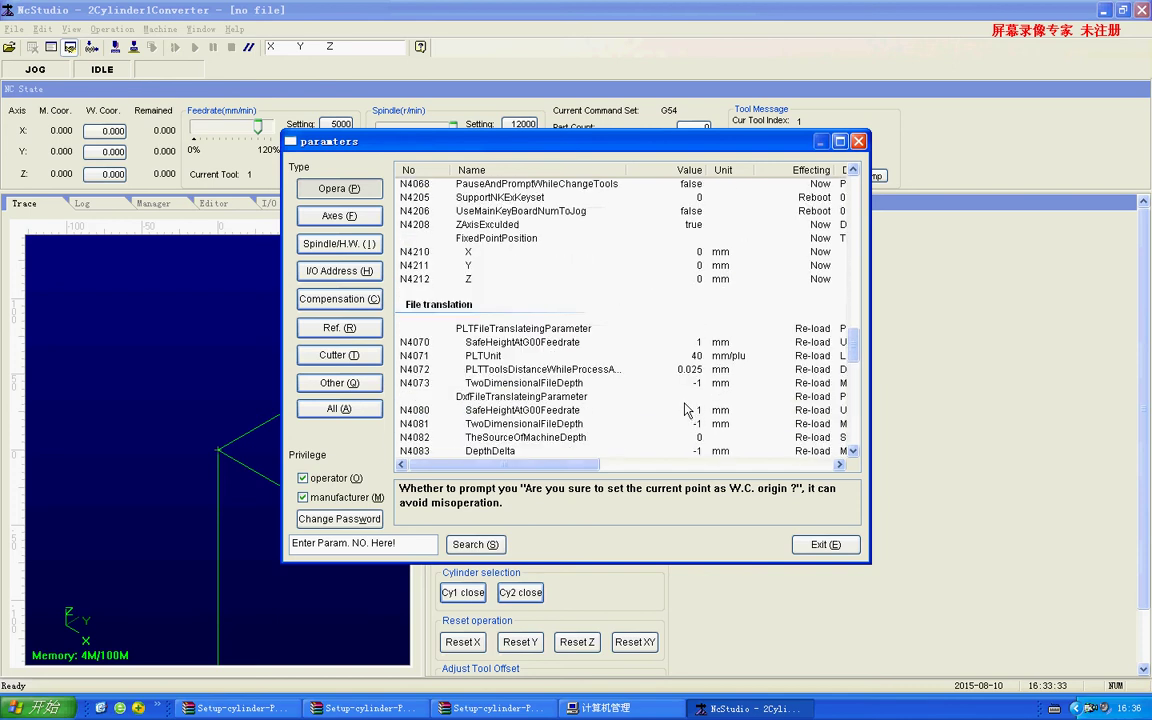
pyautogui.scroll(-3, 686, 395)
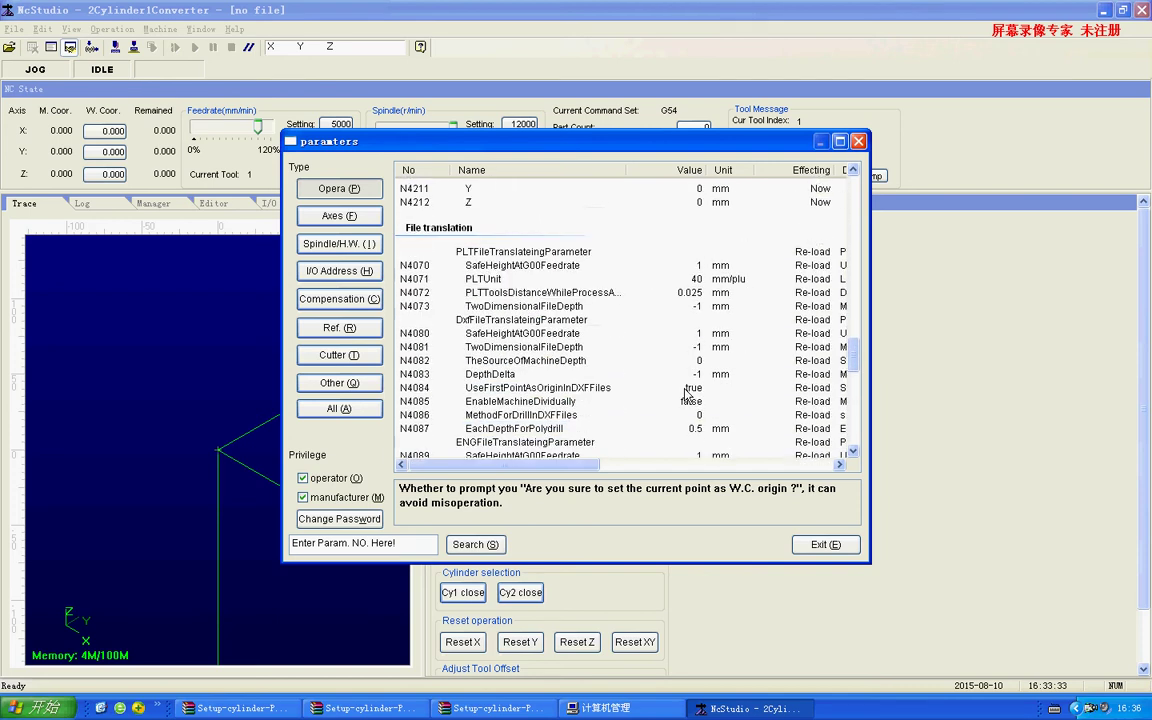
pyautogui.scroll(-5, 686, 395)
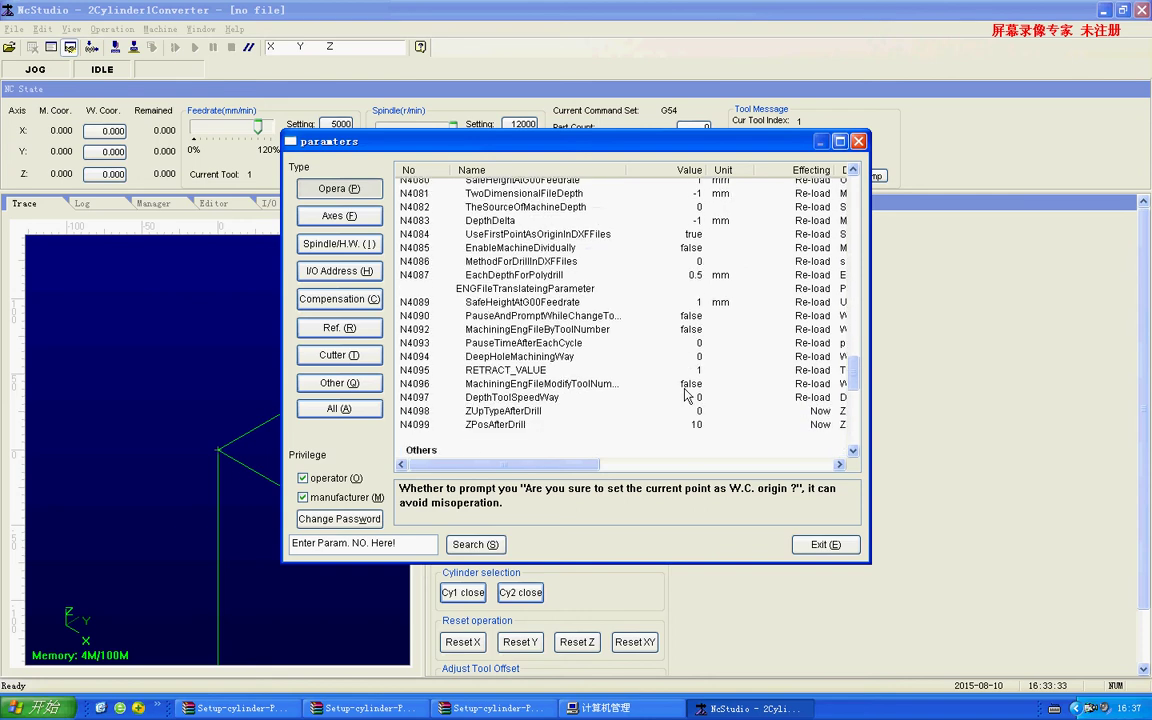
pyautogui.scroll(-3, 686, 395)
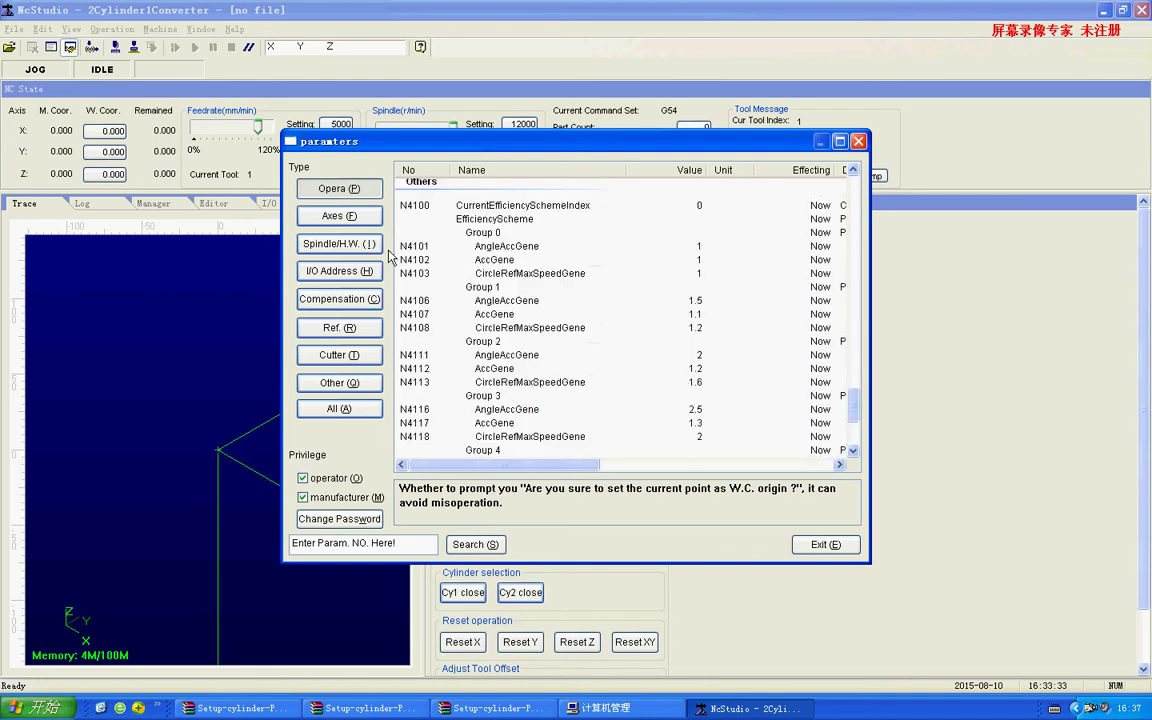
# In the axes parameters, set AxisDirection to 1 for both the X and Z axes
pyautogui.click(340, 216)
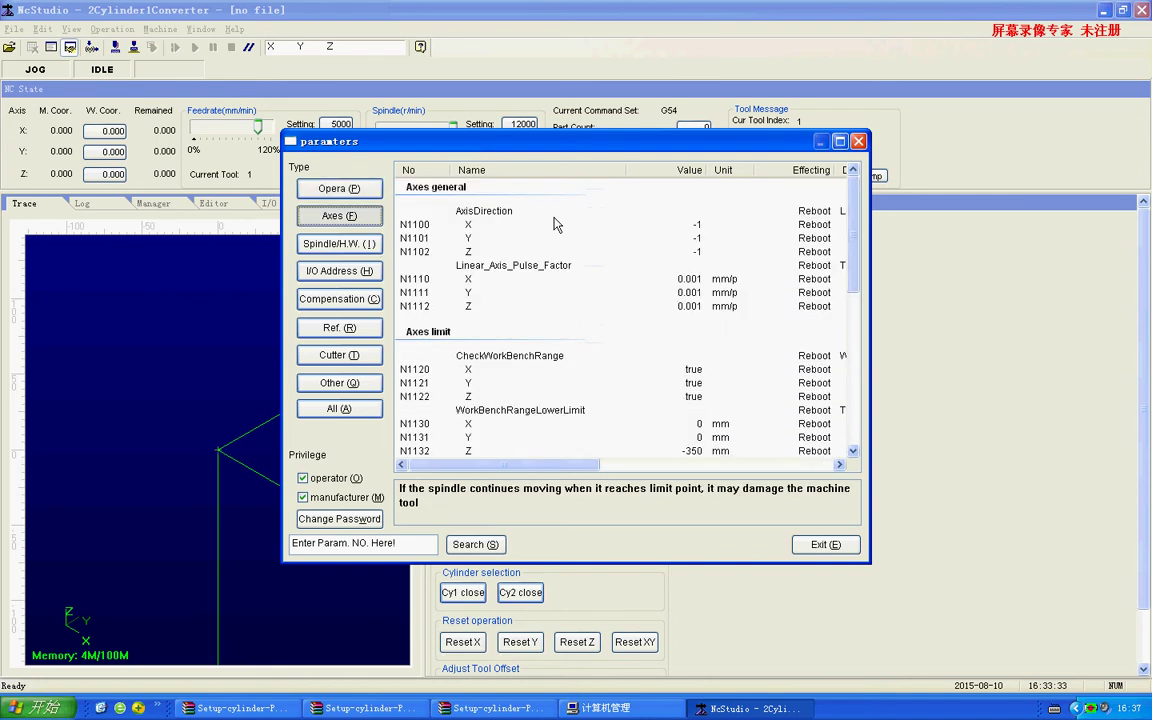
pyautogui.doubleClick(681, 224)
pyautogui.write('1')
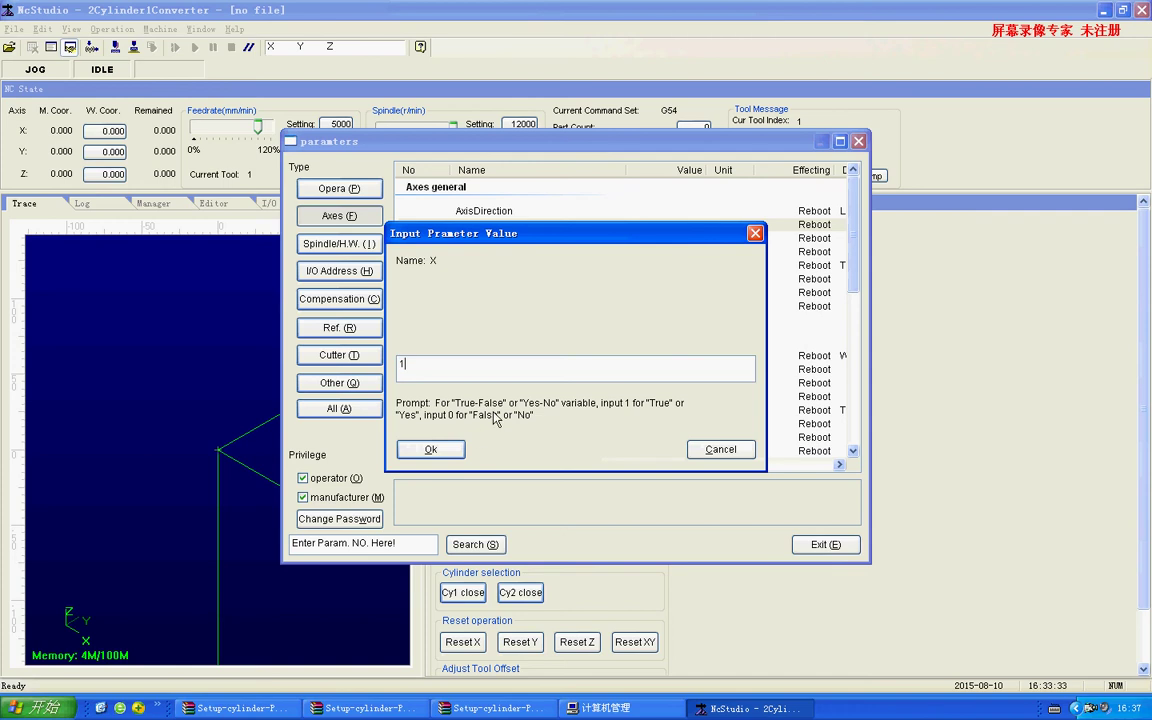
pyautogui.click(445, 449)
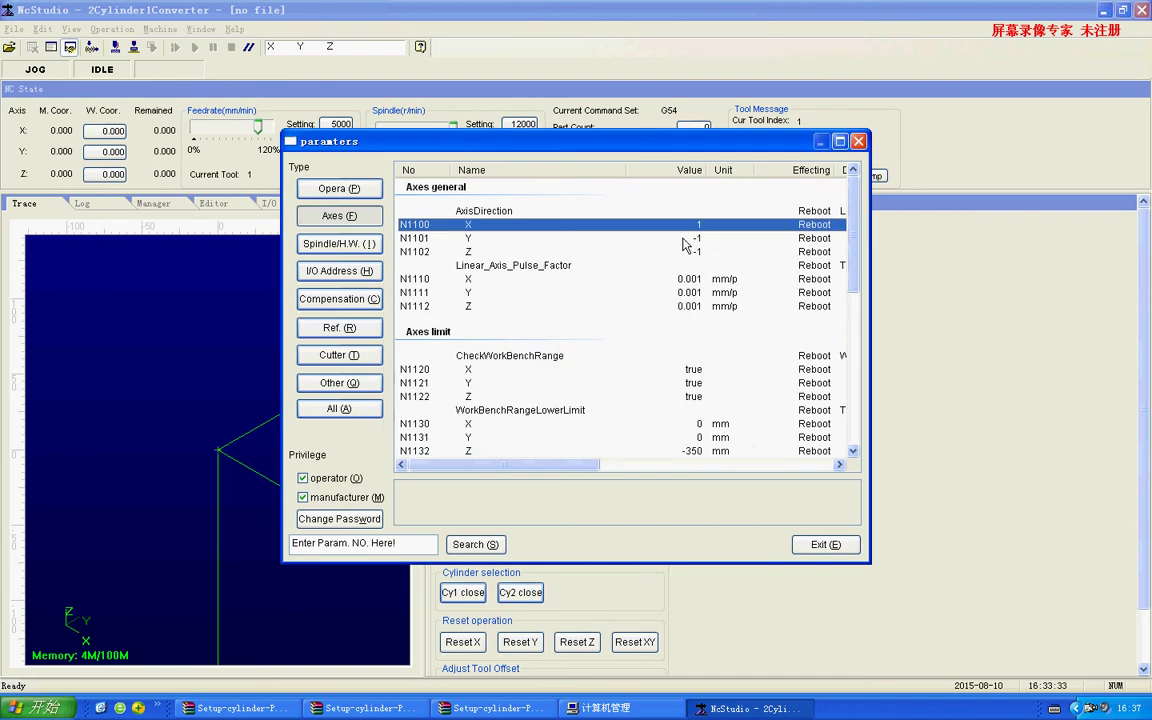
pyautogui.doubleClick(684, 250)
pyautogui.write('1')
pyautogui.click(432, 450)
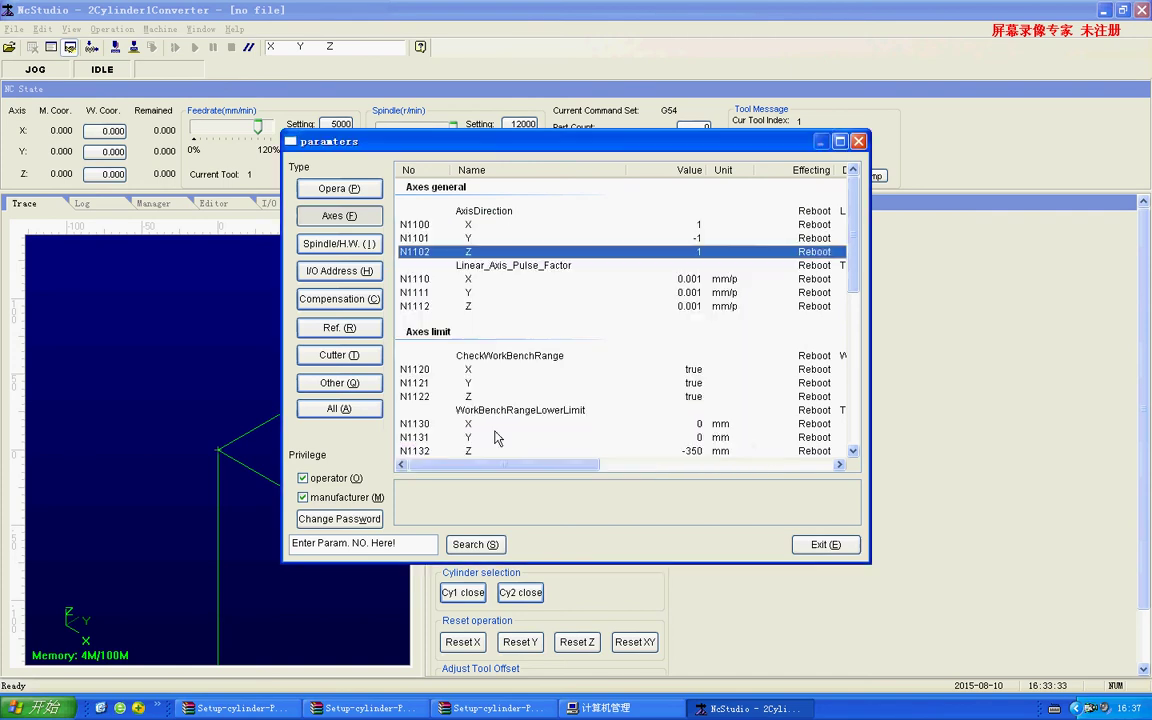
# Set the X axis Linear_Axis_Pulse_Factor to 0.0119763 mm/p
pyautogui.doubleClick(683, 279)
pyautogui.click(450, 376)
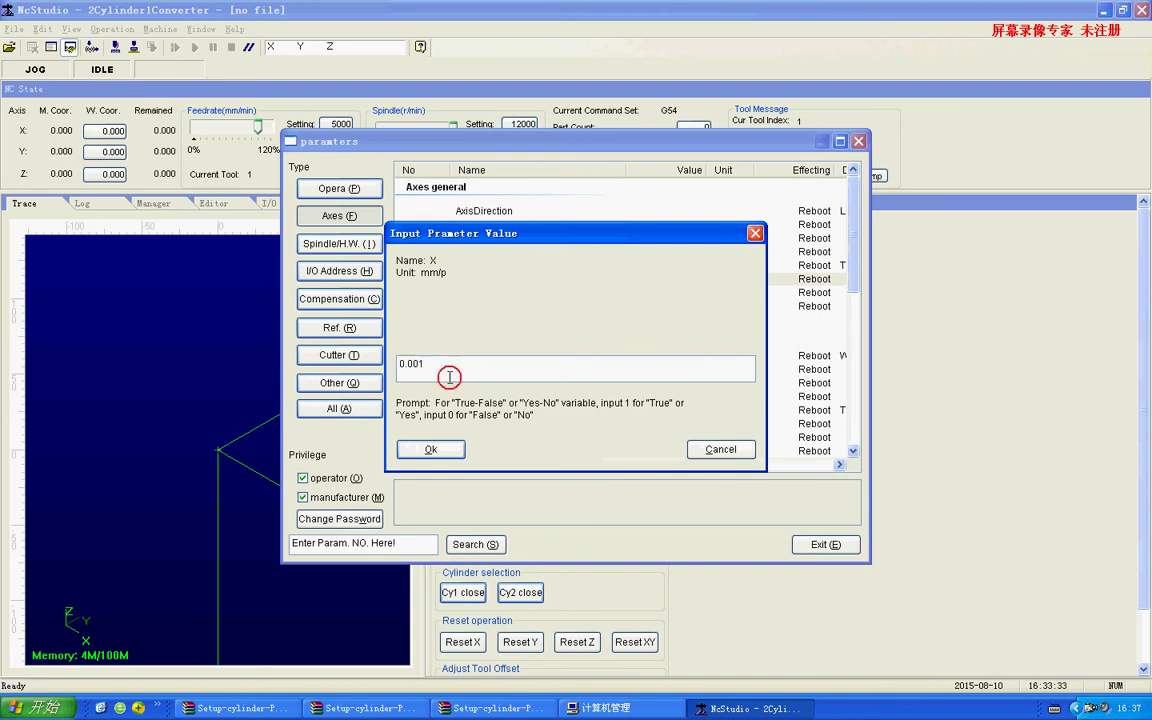
pyautogui.press('BackSpace')
pyautogui.press('BackSpace')
pyautogui.write('119763')
pyautogui.click(430, 449)
# Set the Y axis Linear_Axis_Pulse_Factor to 0.00119763 mm/p
pyautogui.doubleClick(629, 293)
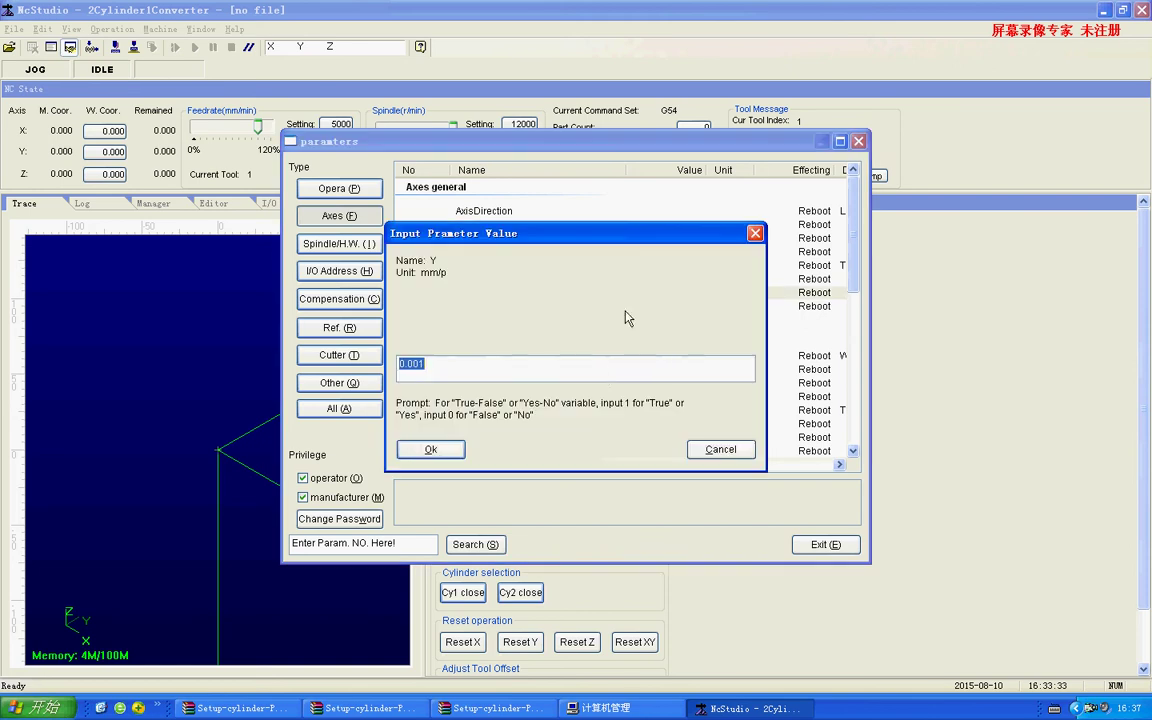
pyautogui.click(415, 363)
pyautogui.moveTo(440, 373); pyautogui.dragTo(419, 367)
pyautogui.click(486, 371)
pyautogui.write('11976301')
pyautogui.click(476, 371)
pyautogui.click(425, 449)
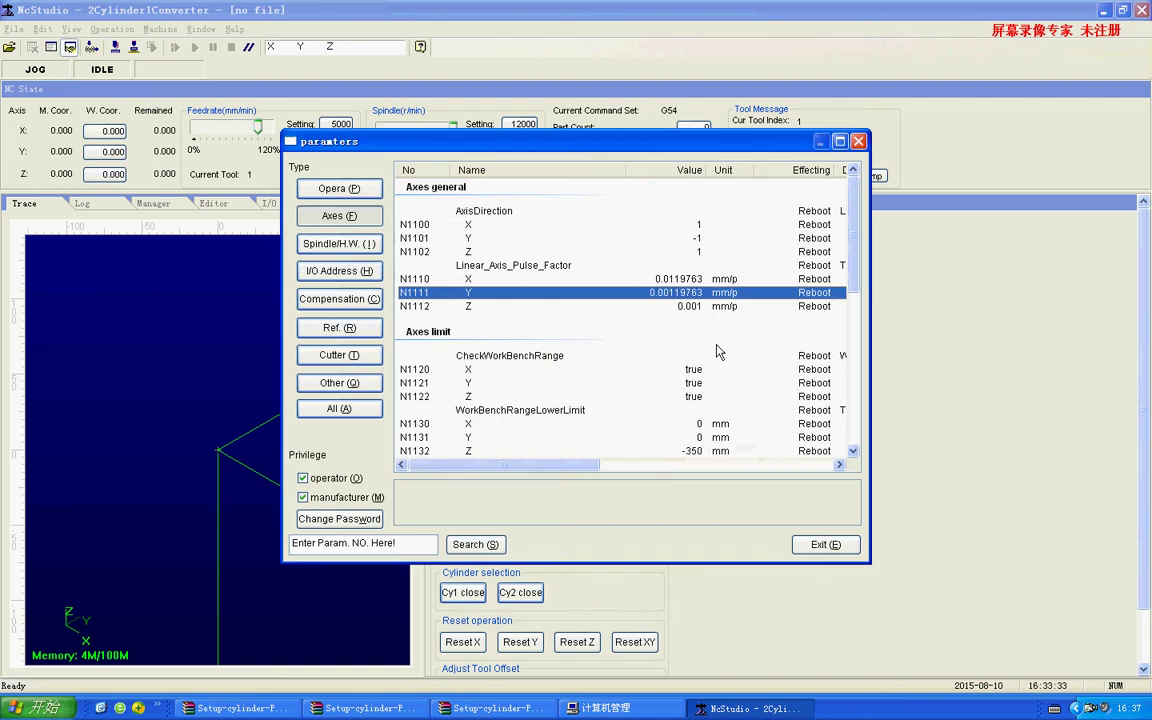
# Set the Z axis Linear_Axis_Pulse_Factor to 0.003125 mm/p
pyautogui.doubleClick(716, 306)
pyautogui.click(455, 360)
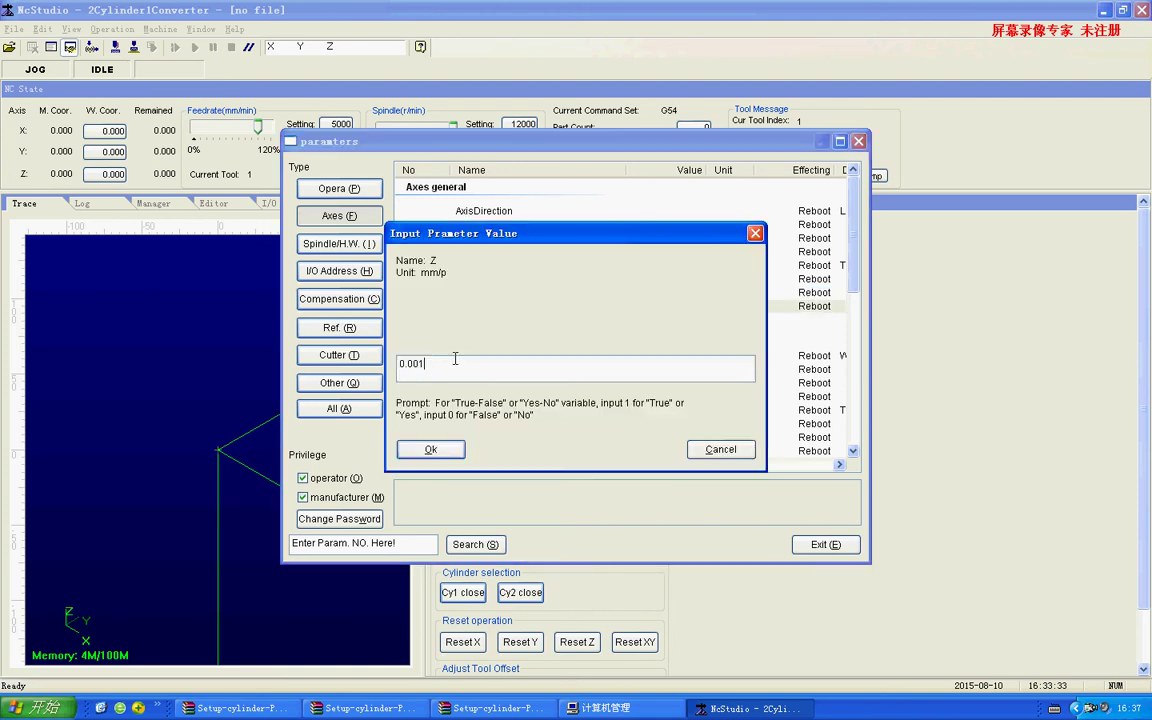
pyautogui.press('BackSpace')
pyautogui.write('3125')
pyautogui.click(430, 449)
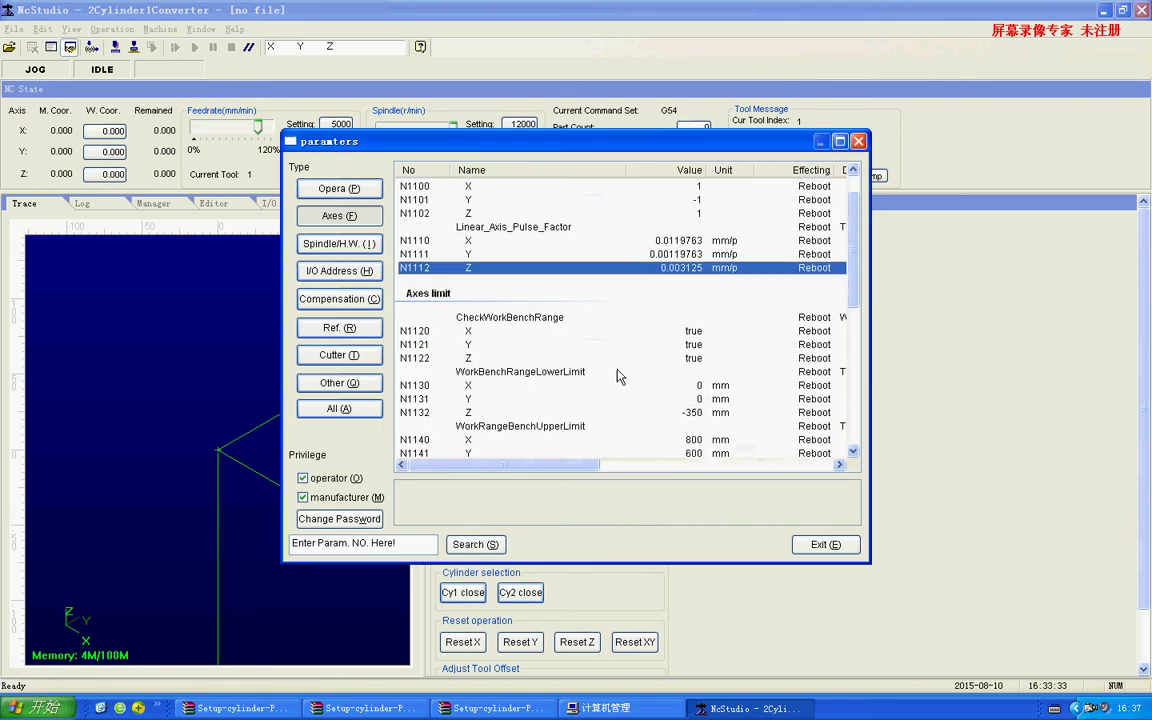
# Set WorkRangeBenchUpperLimit to 1300 mm for the X axis and 2500 mm for the Y axis
pyautogui.scroll(-2, 590, 340)
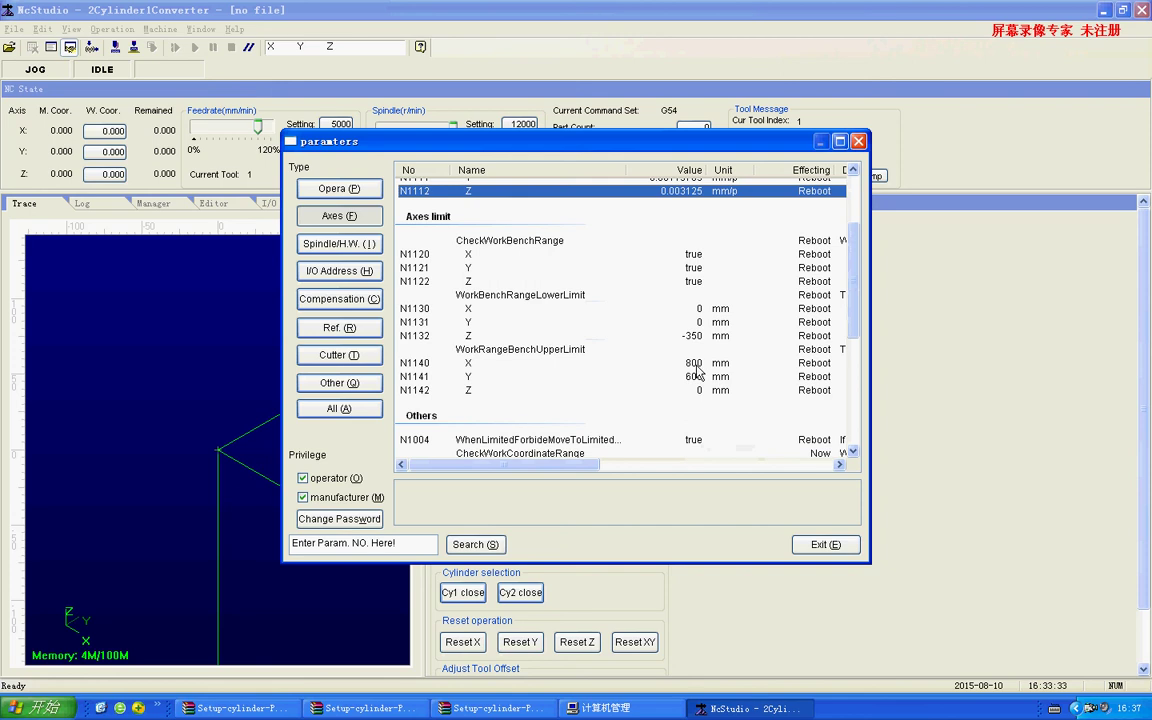
pyautogui.doubleClick(697, 366)
pyautogui.write('1')
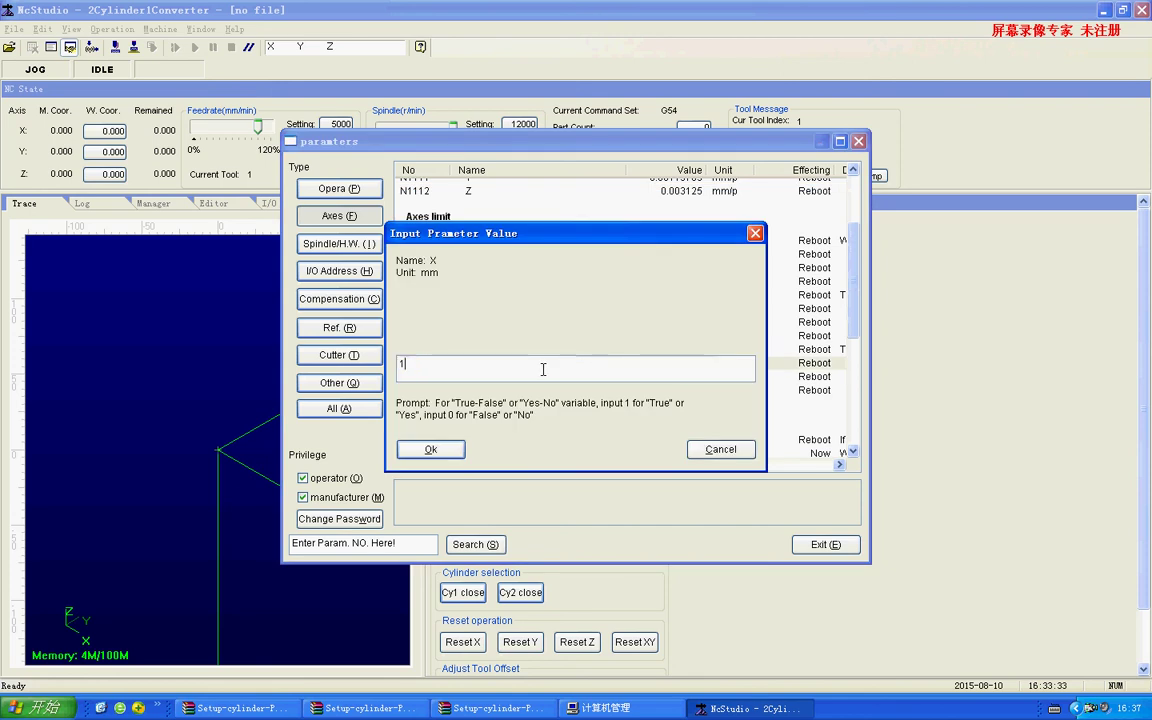
pyautogui.write('3')
pyautogui.click(430, 449)
pyautogui.doubleClick(661, 376)
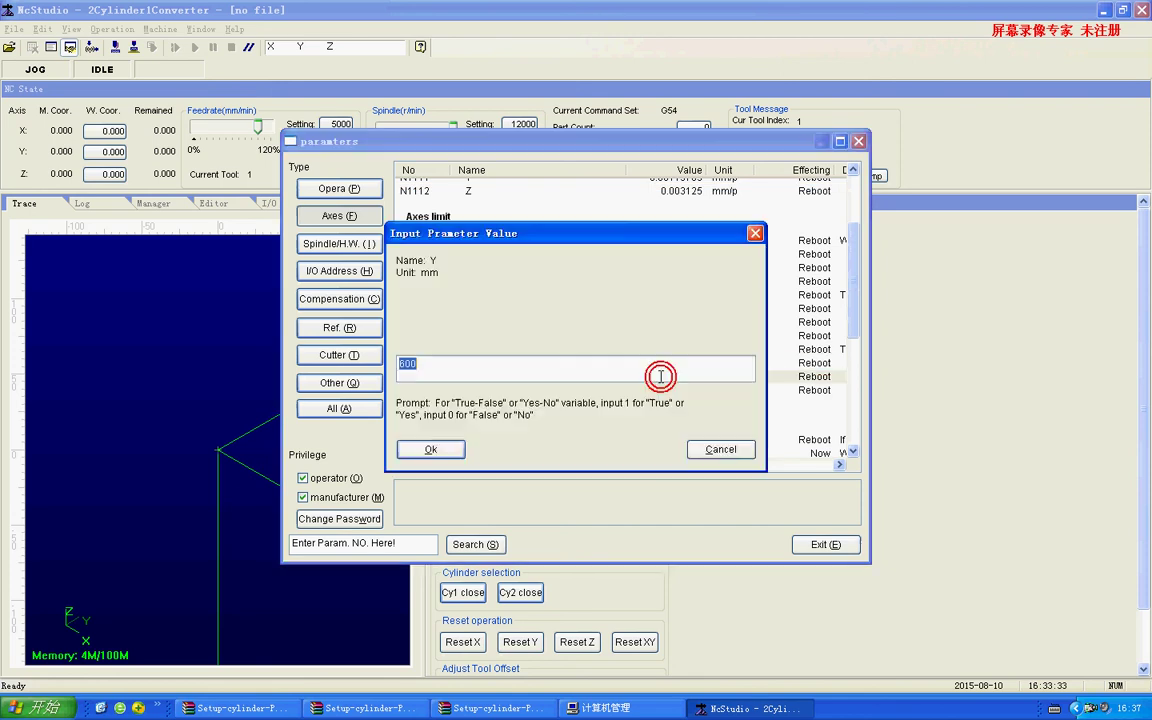
pyautogui.write('2500')
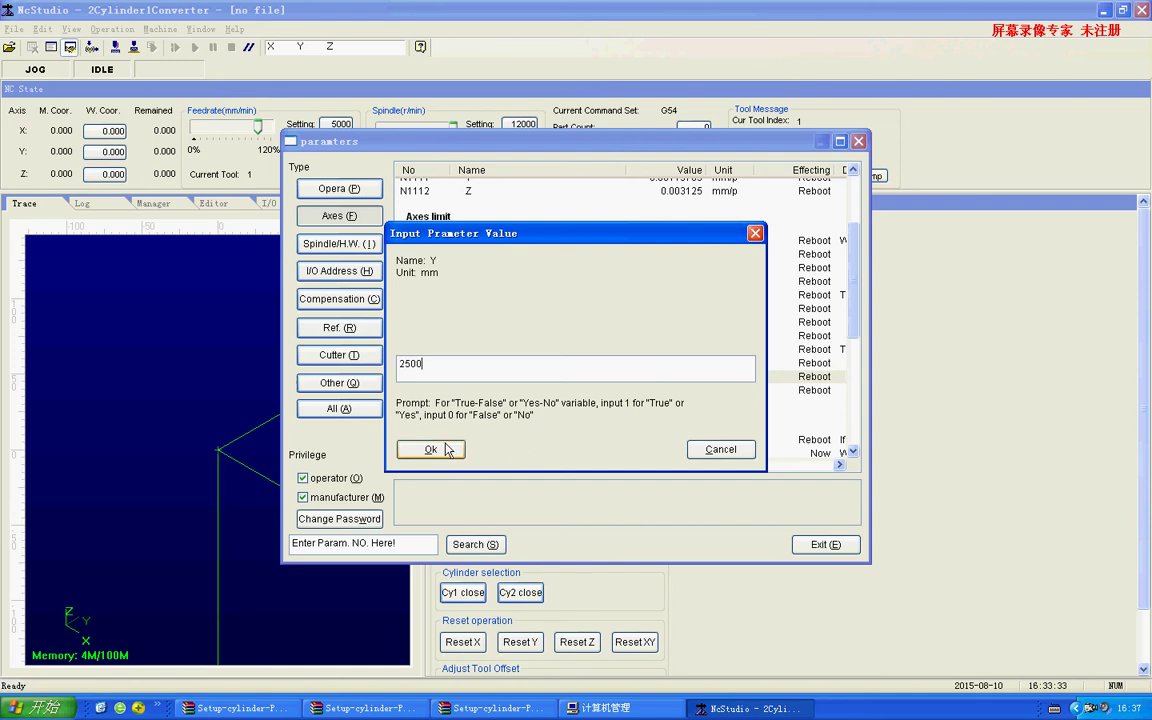
pyautogui.click(430, 449)
# In the spindle parameters, set DefaultRev to 24000 rpm
pyautogui.scroll(-4, 541, 400)
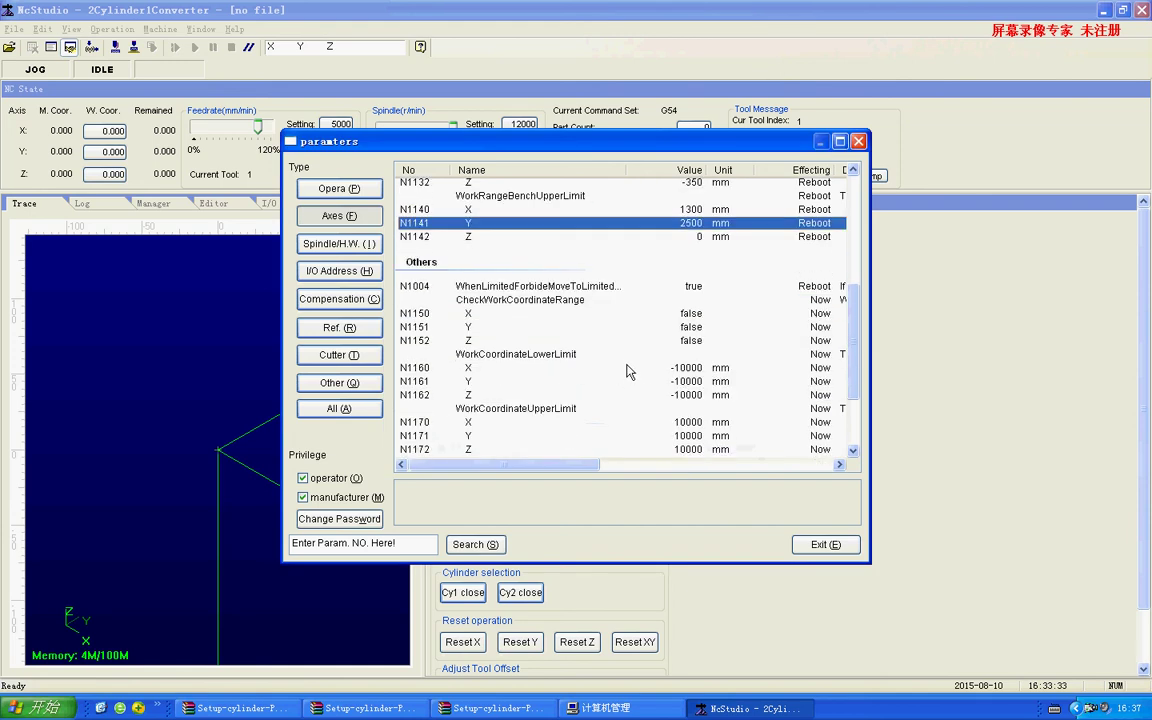
pyautogui.scroll(-3, 621, 371)
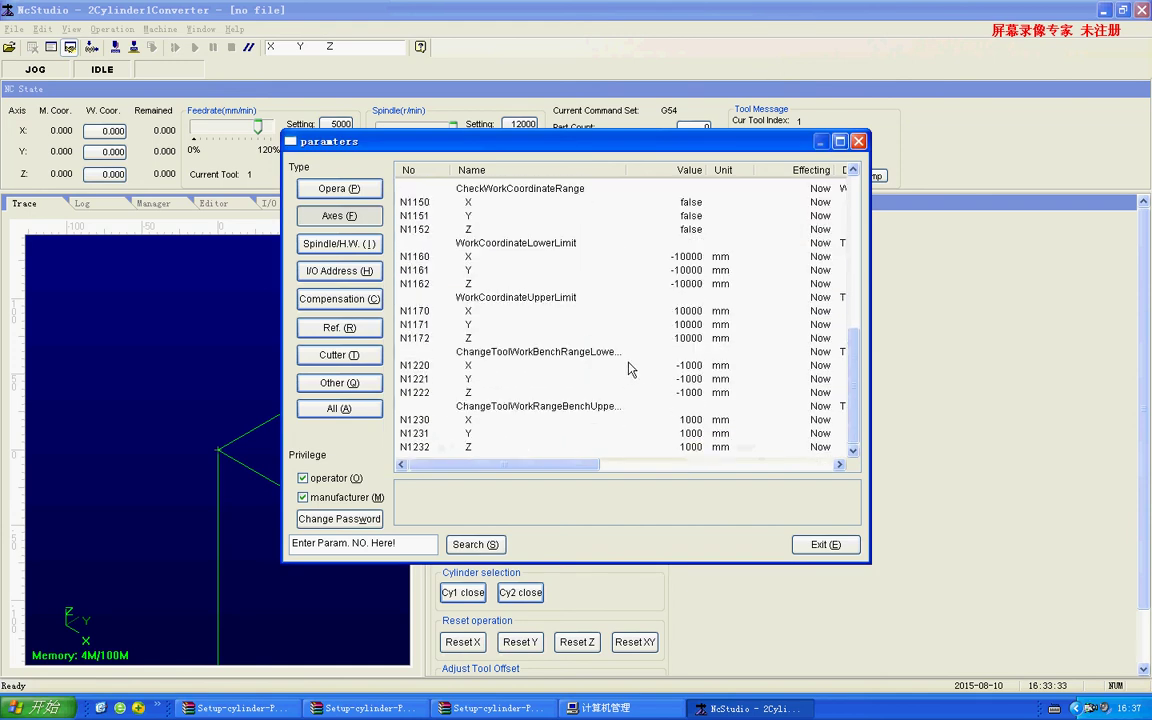
pyautogui.click(322, 242)
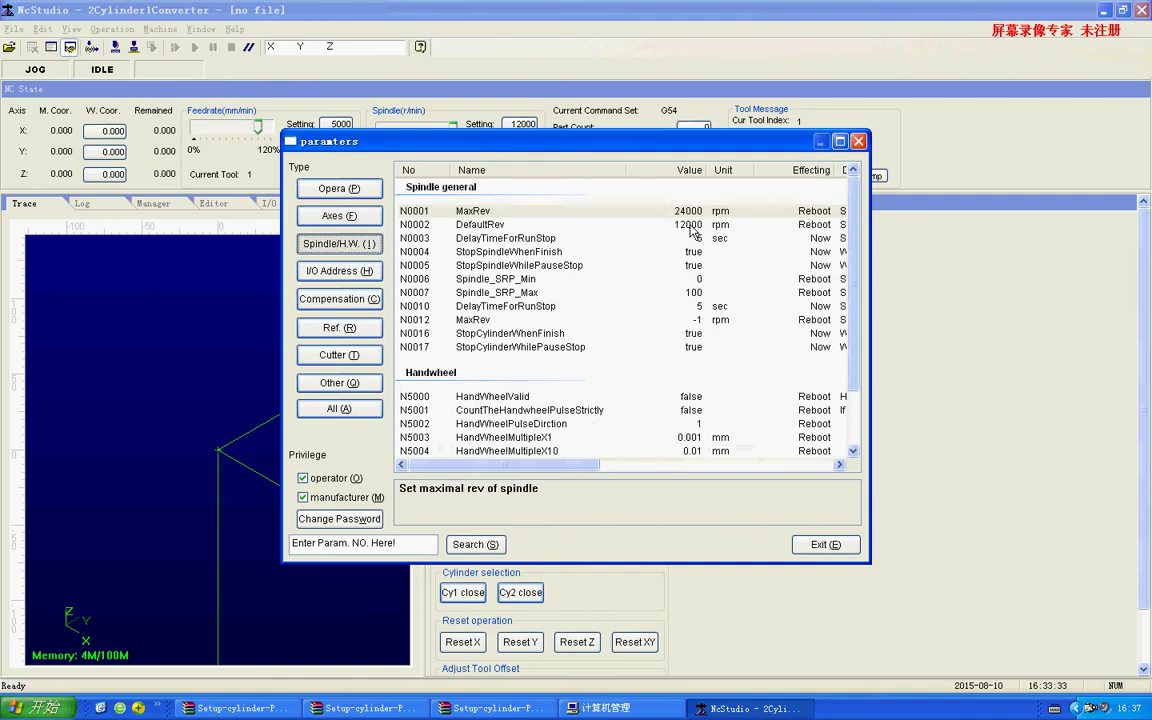
pyautogui.doubleClick(689, 226)
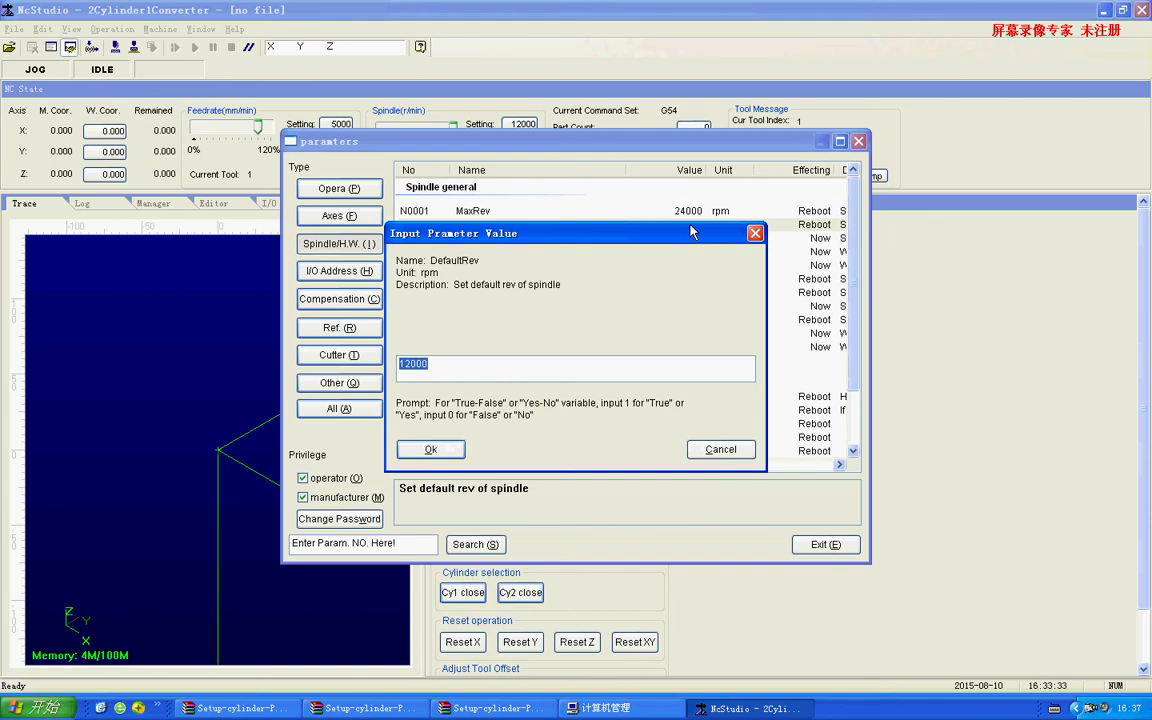
pyautogui.write('24000')
pyautogui.press('Return')
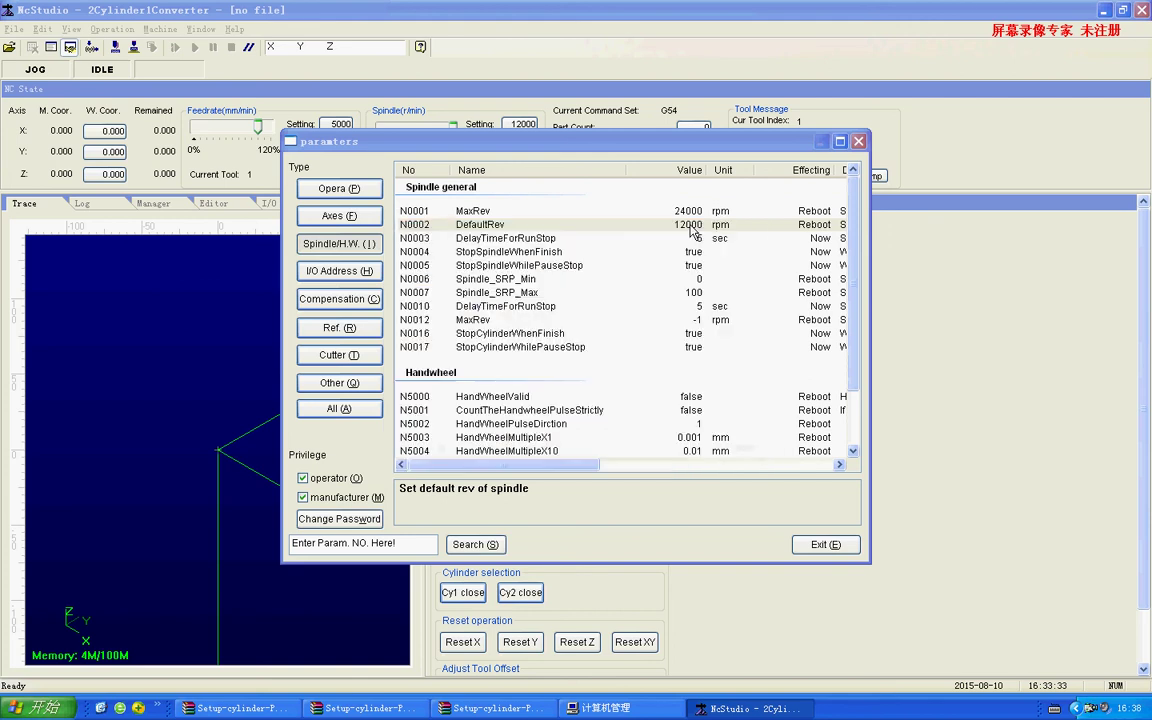
# Review the handwheel settings, the I/O address parameters and the compensation parameters
pyautogui.scroll(-1, 737, 298)
pyautogui.scroll(-1, 737, 298)
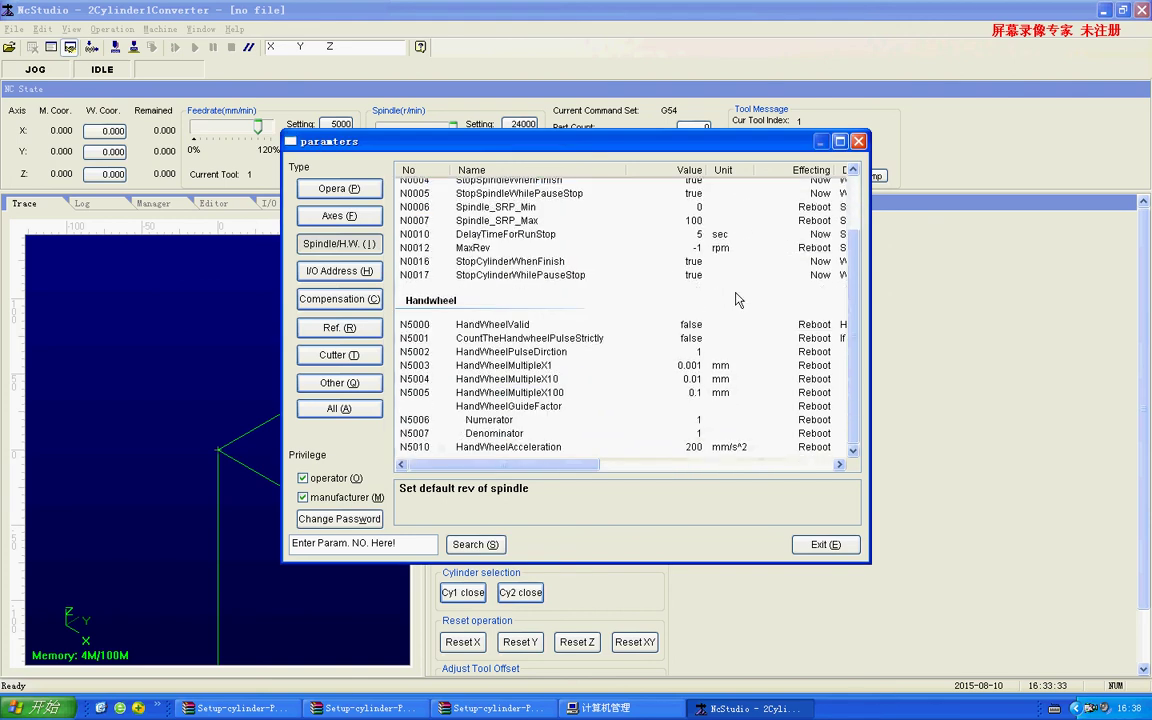
pyautogui.click(339, 271)
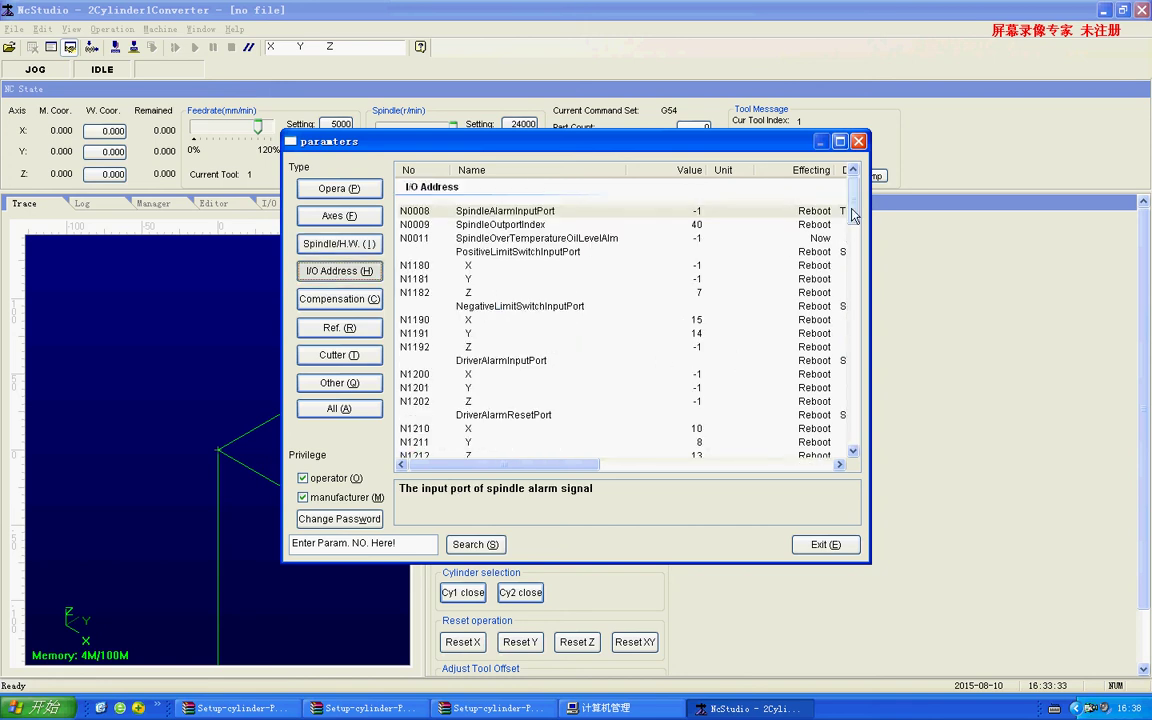
pyautogui.moveTo(853, 215); pyautogui.dragTo(617, 428)
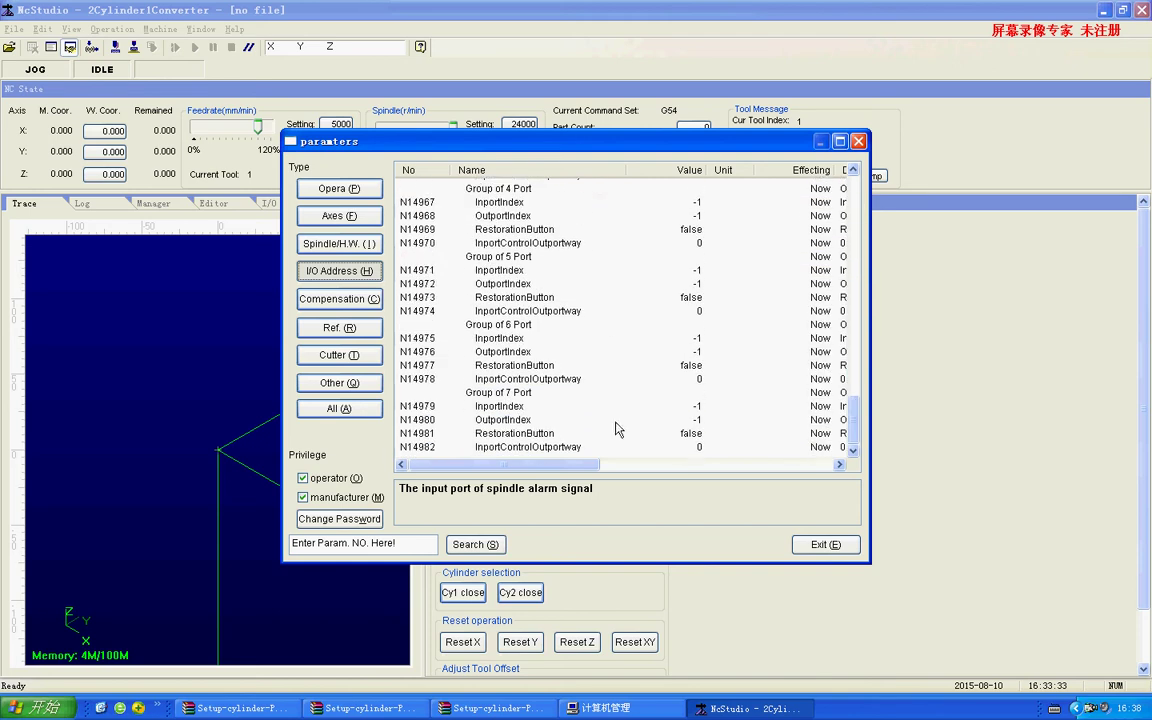
pyautogui.click(312, 298)
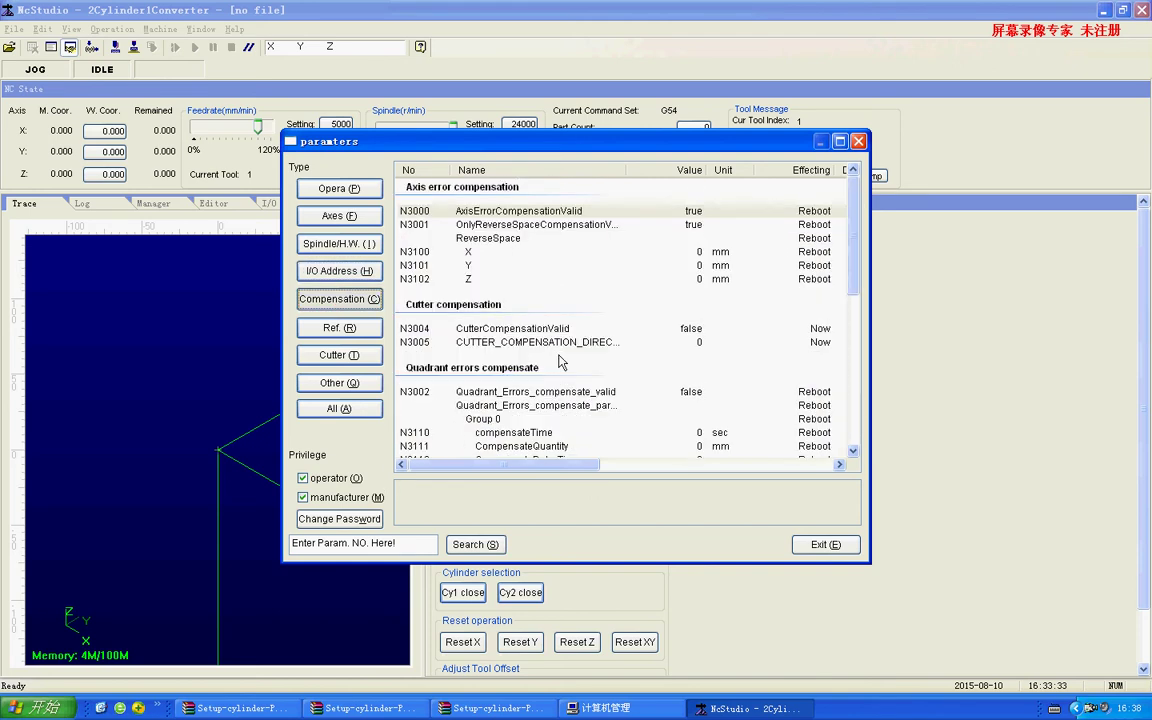
# In the reference parameters, set FinePositionFeedrate to 300 mm/min for the X, Y and Z axes
pyautogui.click(342, 328)
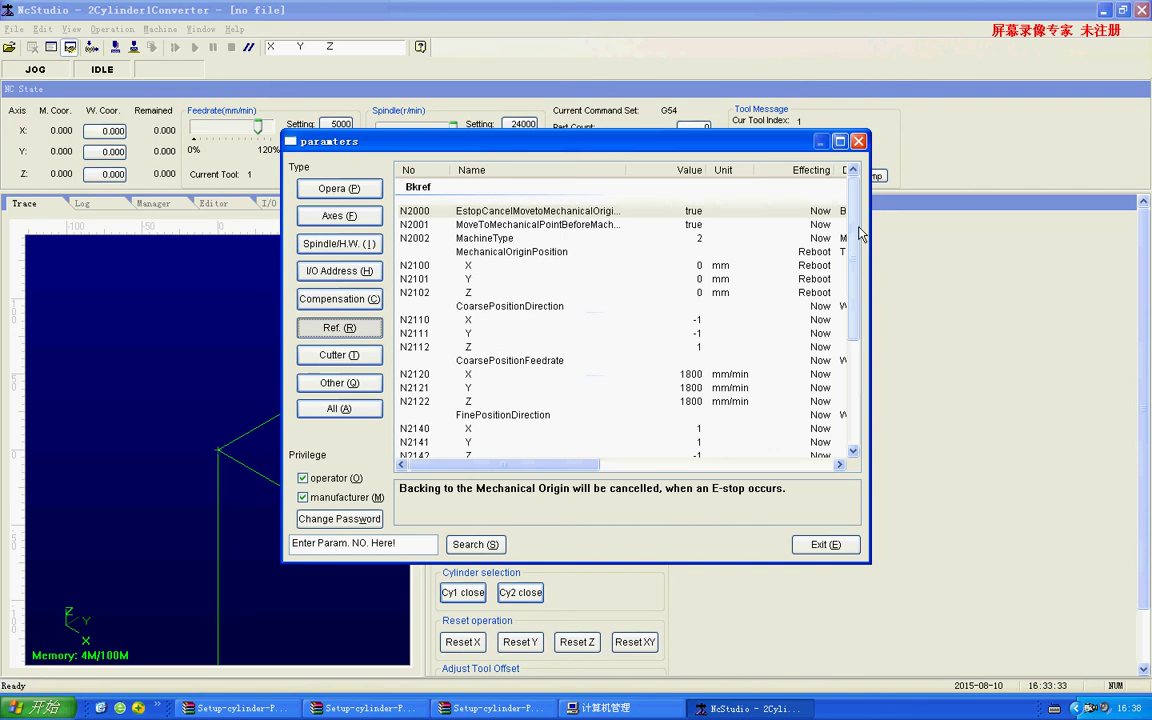
pyautogui.scroll(-4, 857, 232)
pyautogui.doubleClick(690, 311)
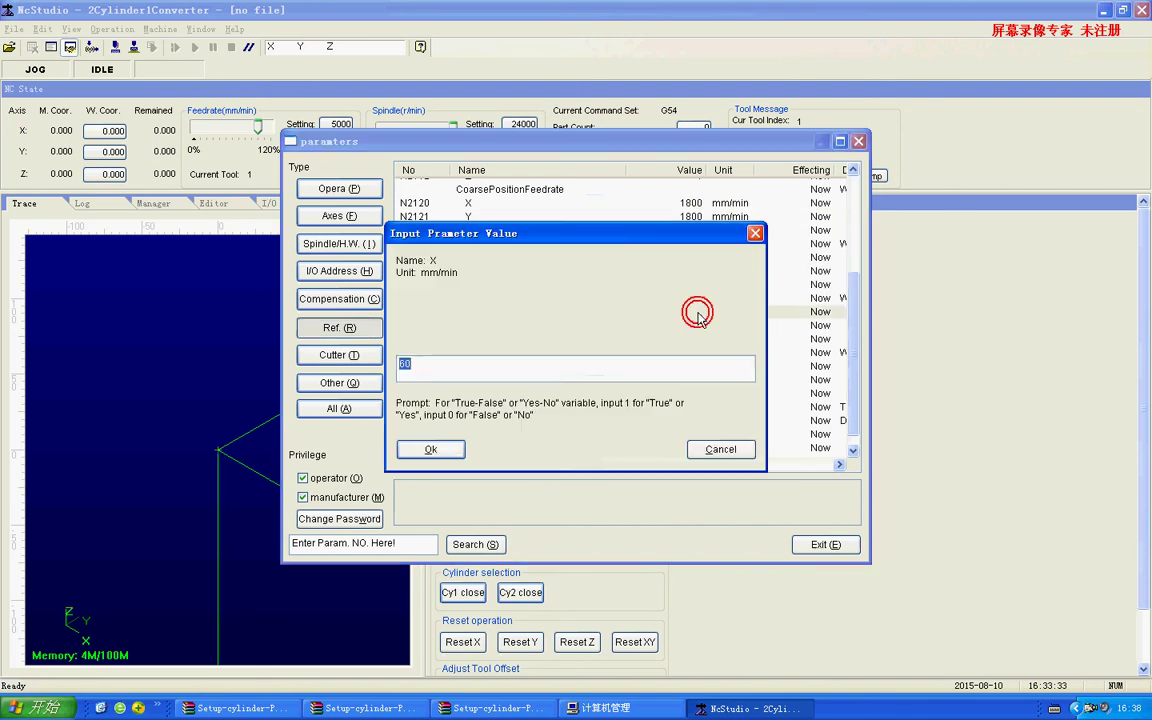
pyautogui.write('300')
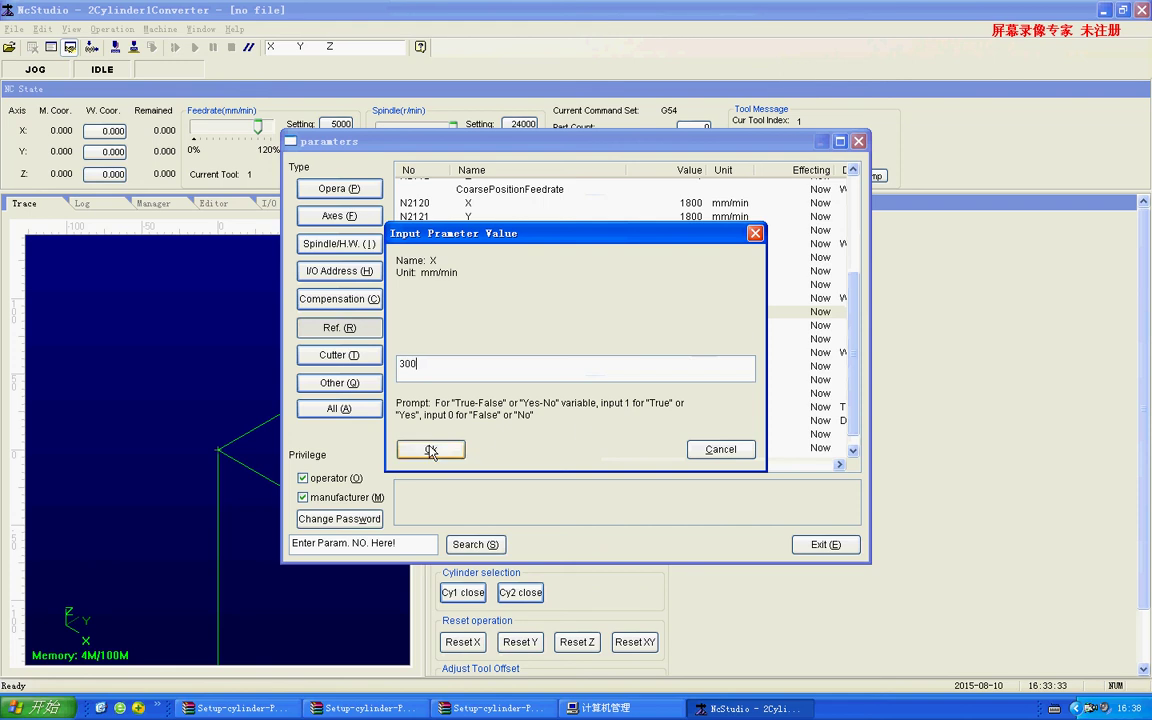
pyautogui.click(428, 452)
pyautogui.doubleClick(665, 327)
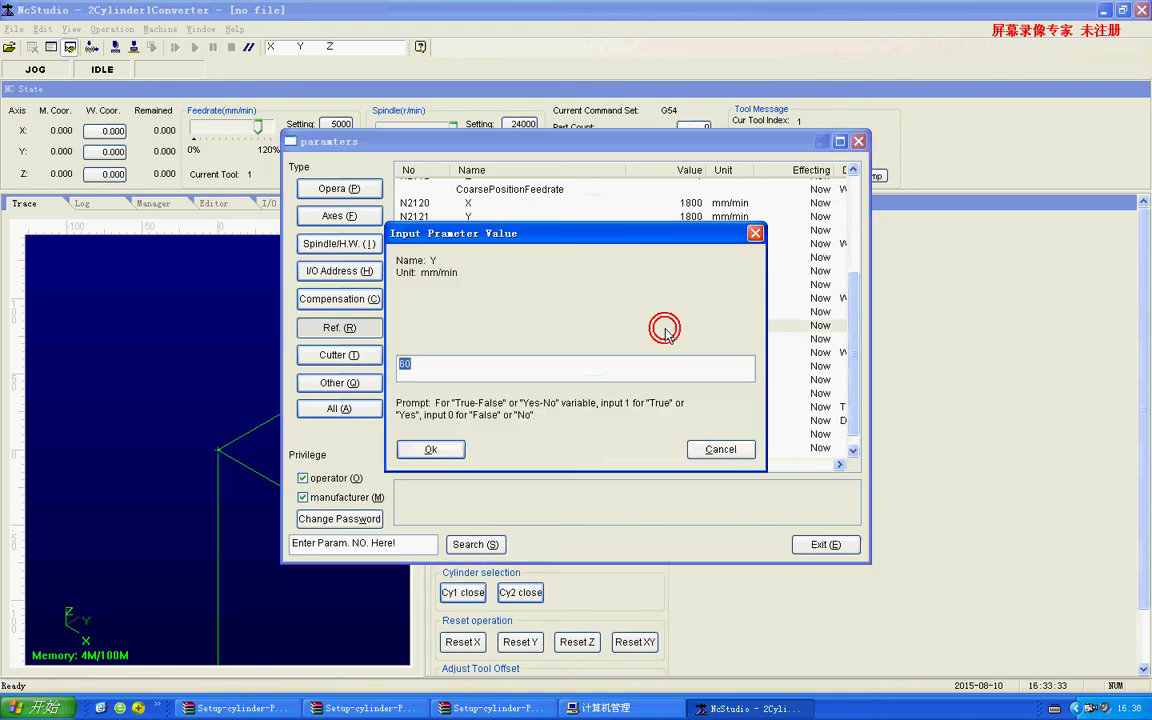
pyautogui.write('300')
pyautogui.click(430, 449)
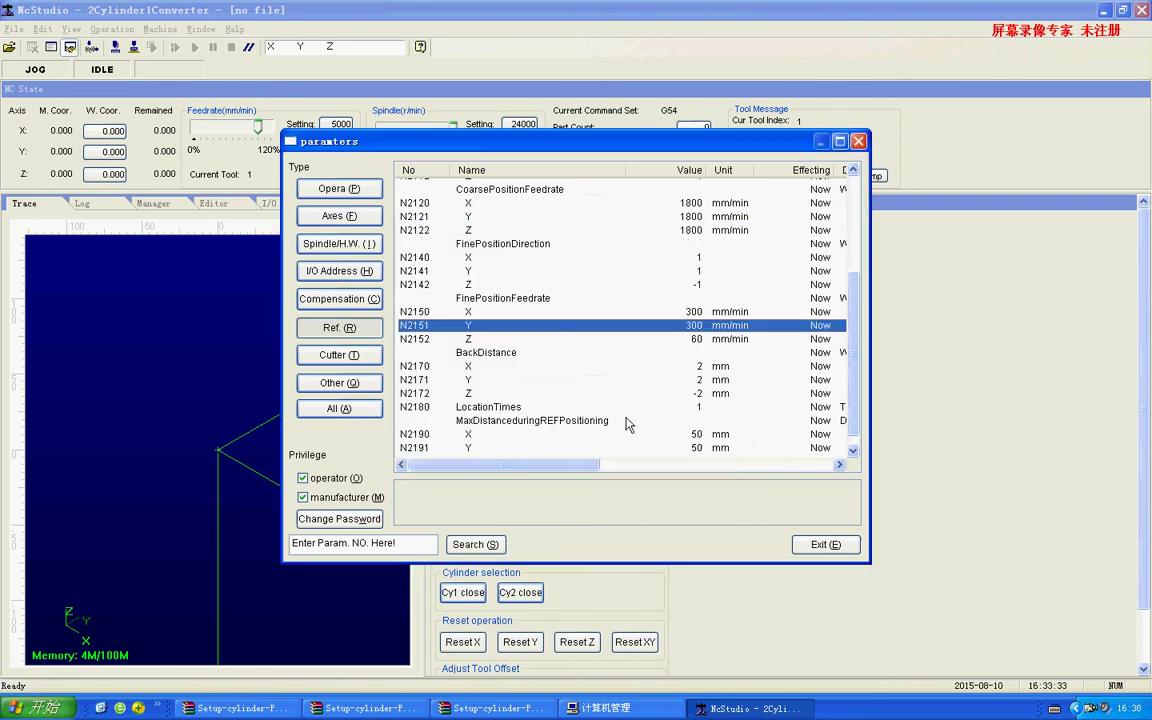
pyautogui.doubleClick(686, 340)
pyautogui.write('300')
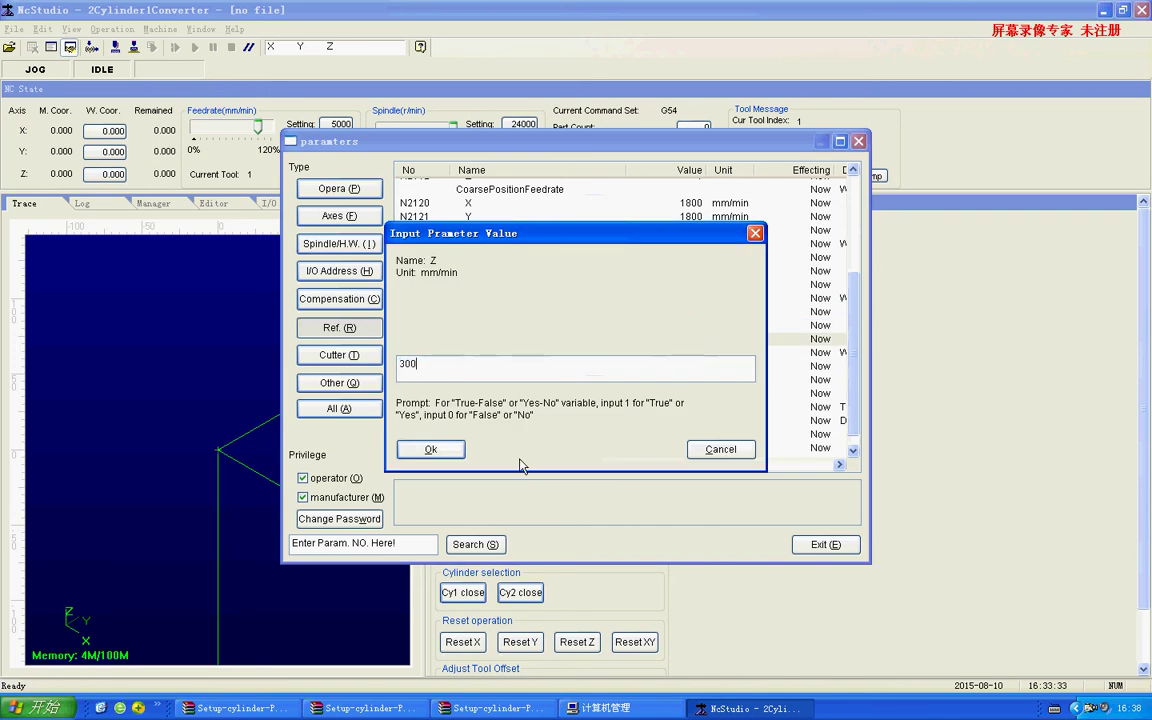
pyautogui.click(430, 449)
# Review the remaining reference parameters, the cutter and other parameters, and the complete parameter list
pyautogui.scroll(-1, 601, 411)
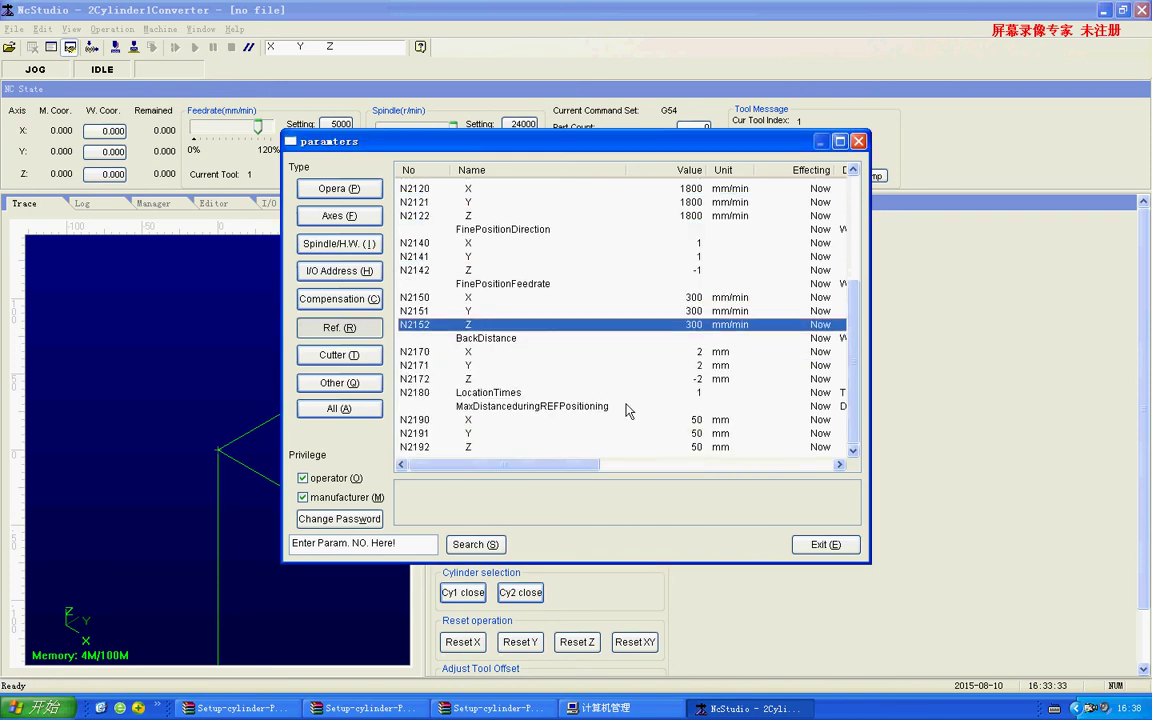
pyautogui.click(339, 356)
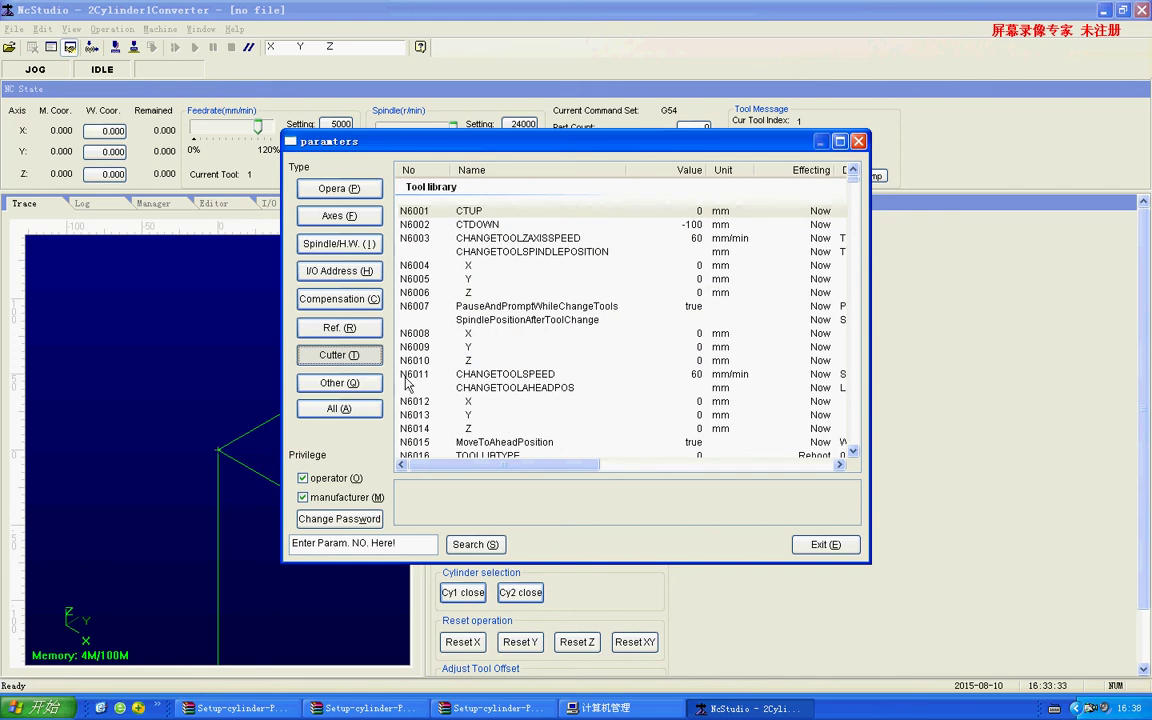
pyautogui.click(333, 381)
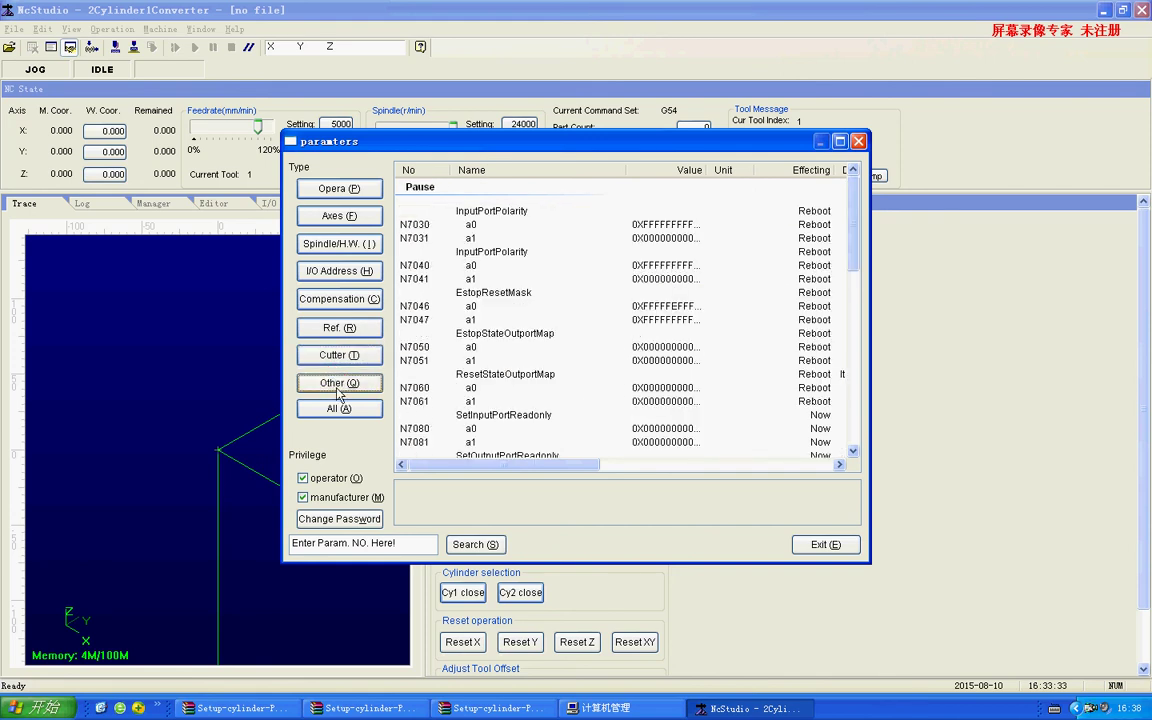
pyautogui.click(333, 409)
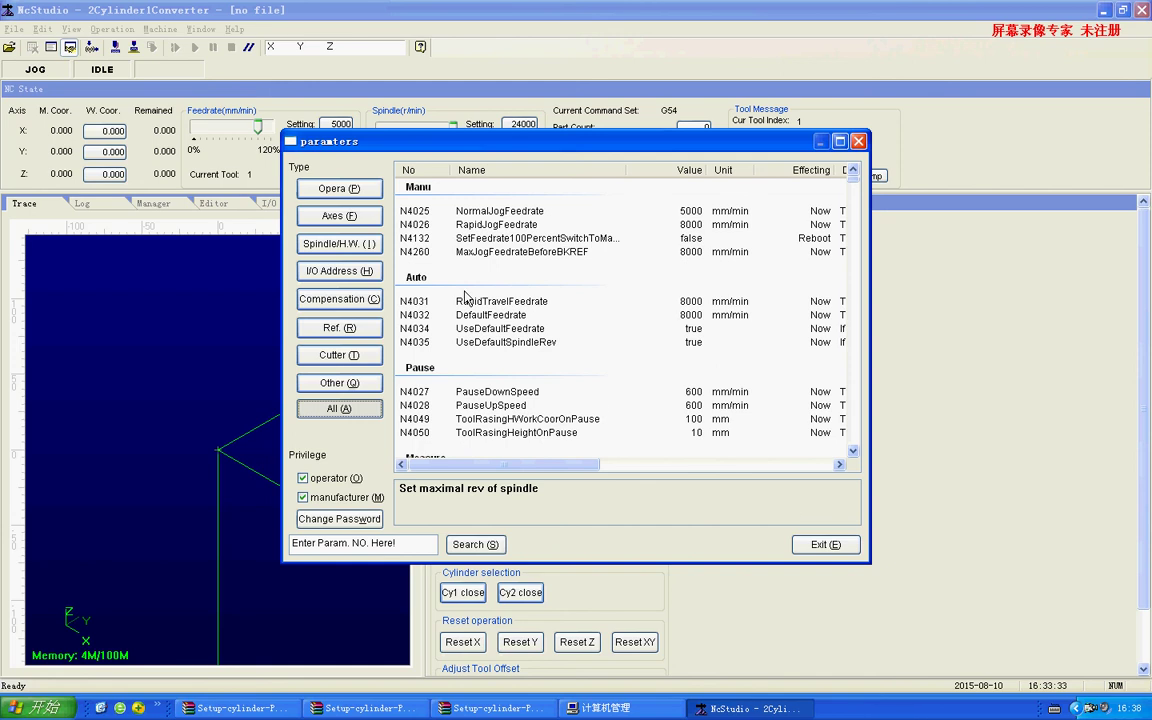
pyautogui.moveTo(760, 148); pyautogui.dragTo(761, 240)
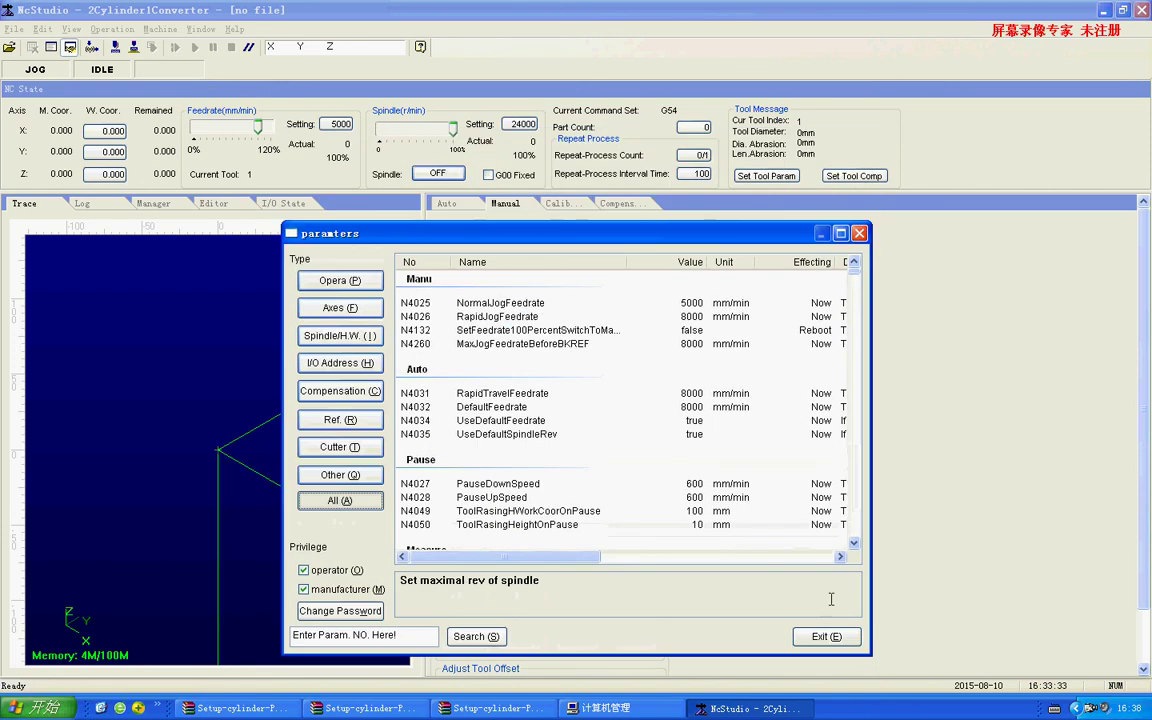
# Close the parameters window, acknowledge the restart notice, and exit the control software
pyautogui.click(826, 636)
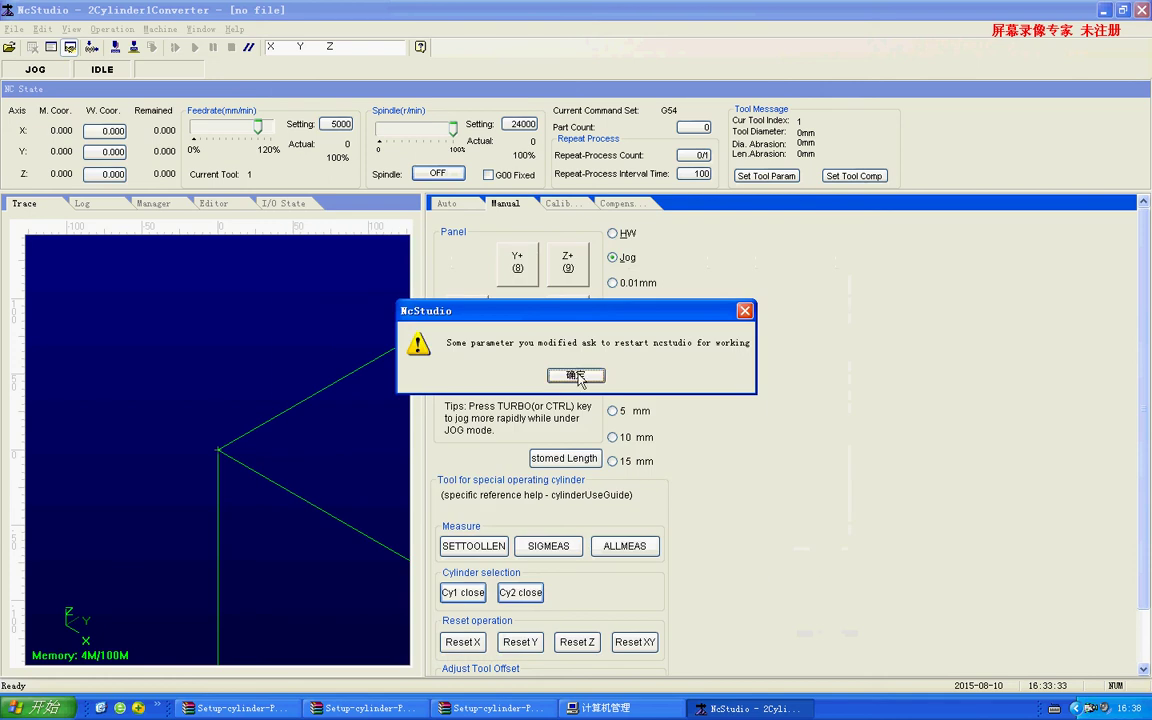
pyautogui.click(653, 374)
pyautogui.press('F9')
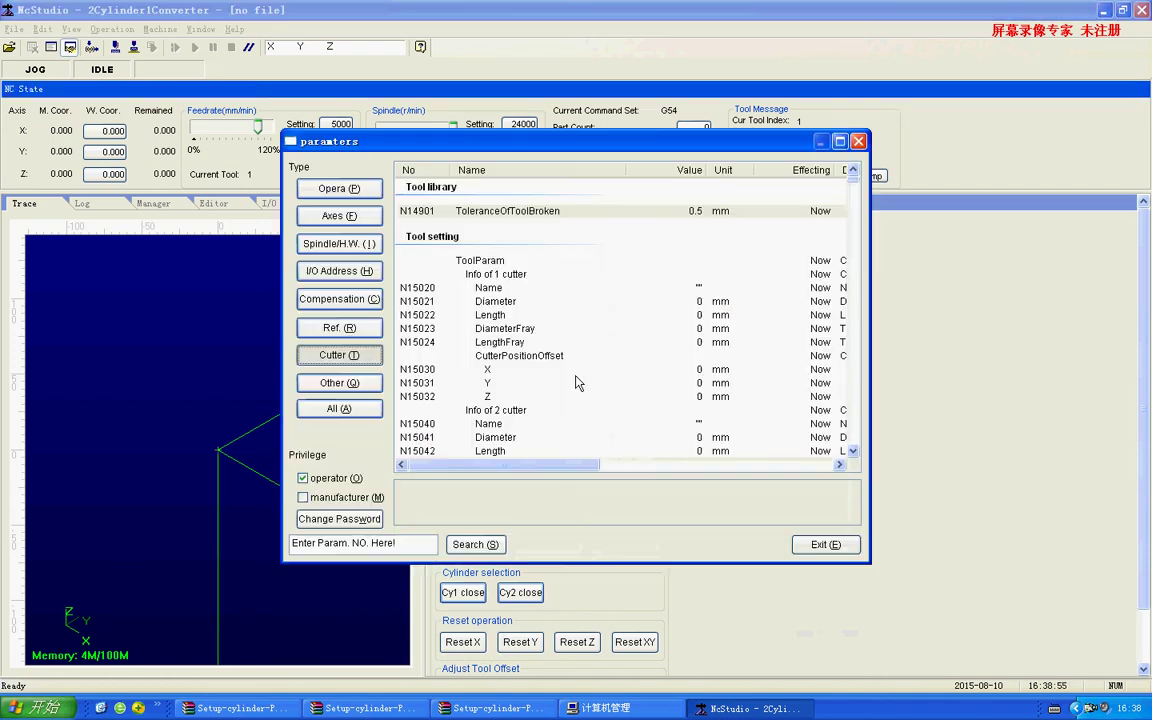
pyautogui.click(826, 544)
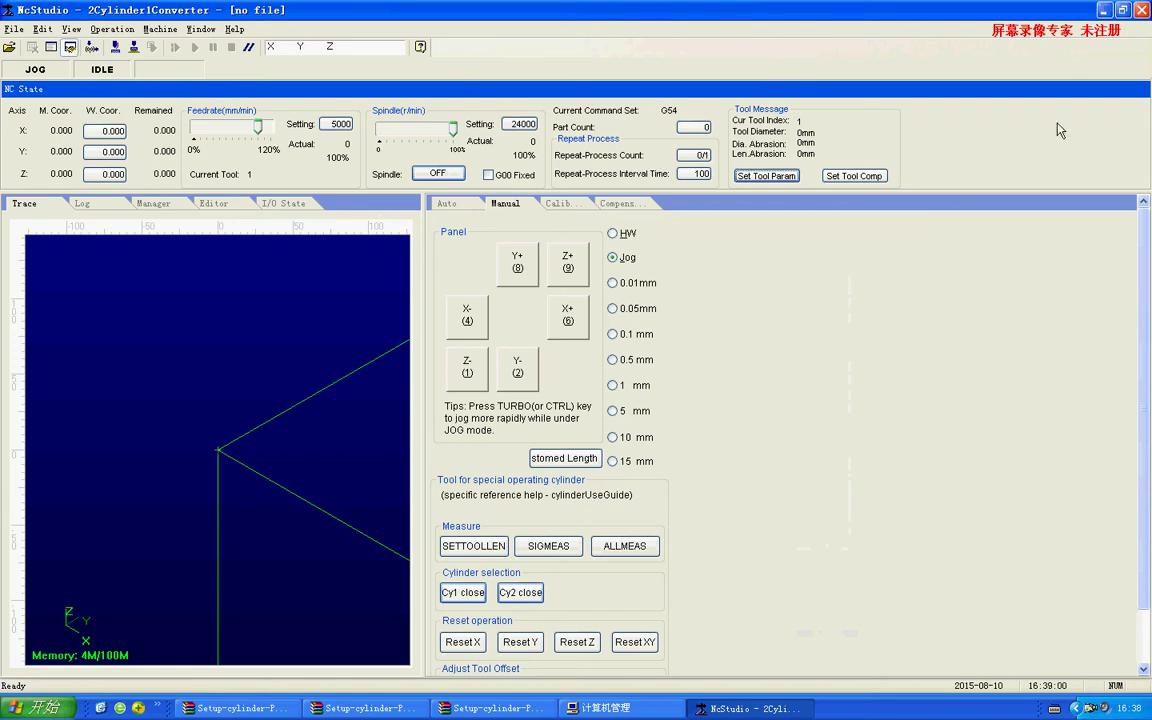
pyautogui.click(1143, 12)
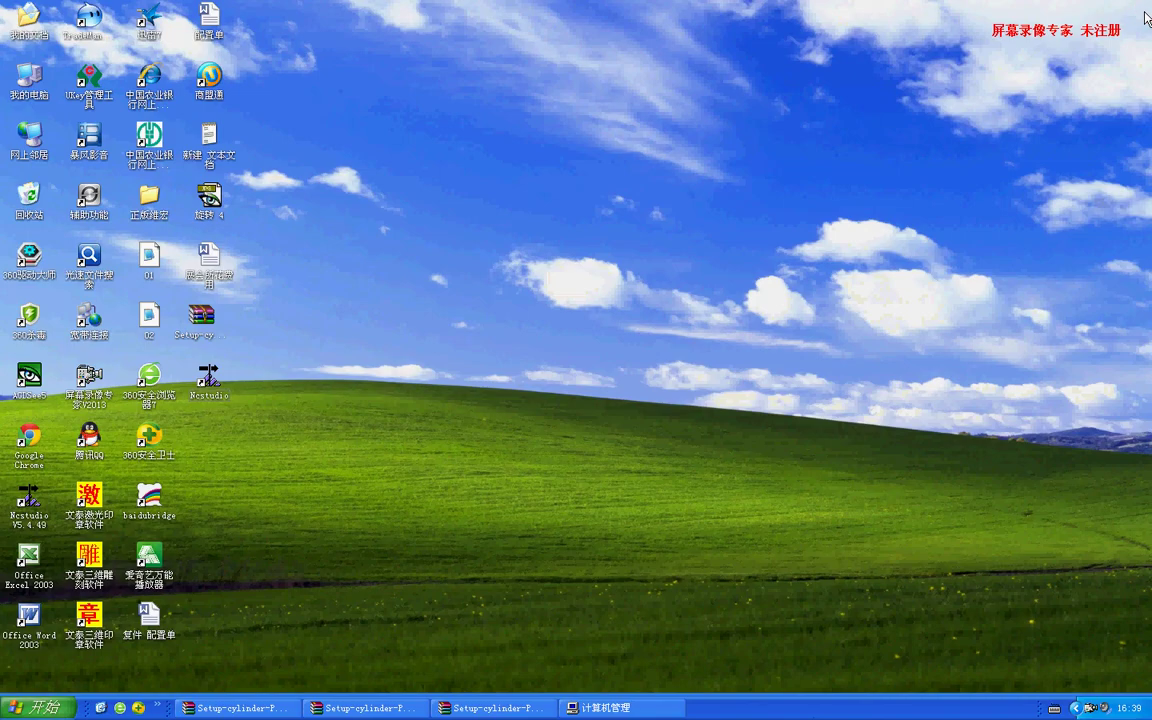
pyautogui.click(1092, 710)
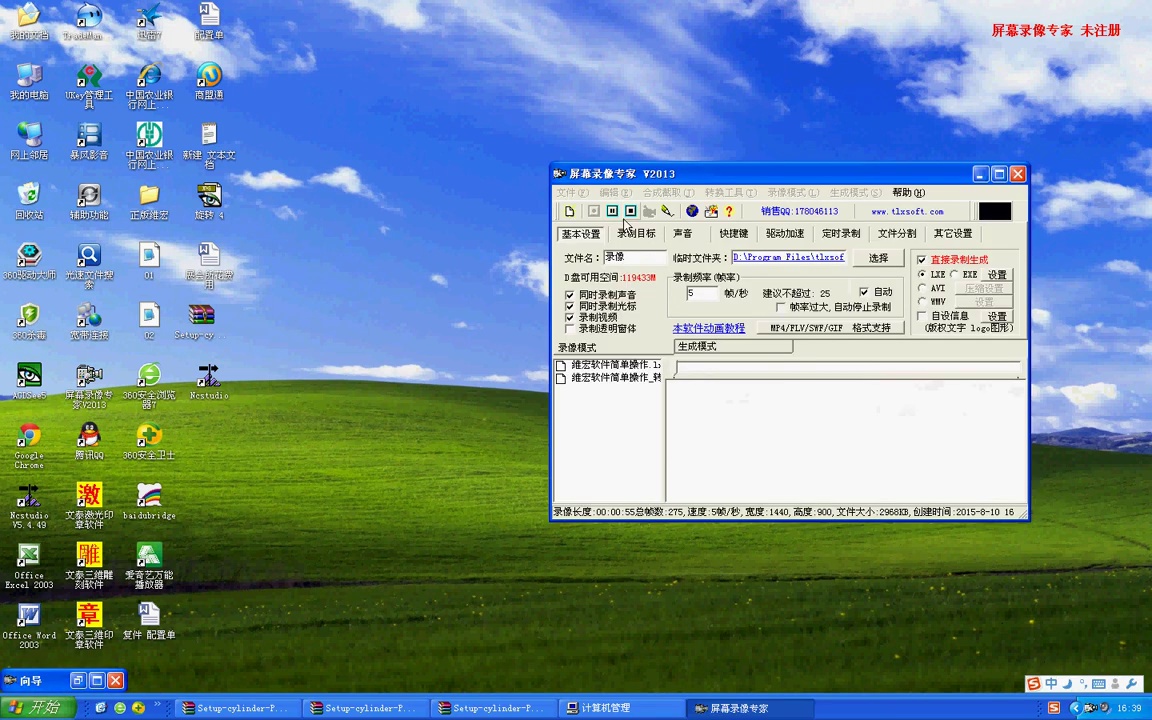